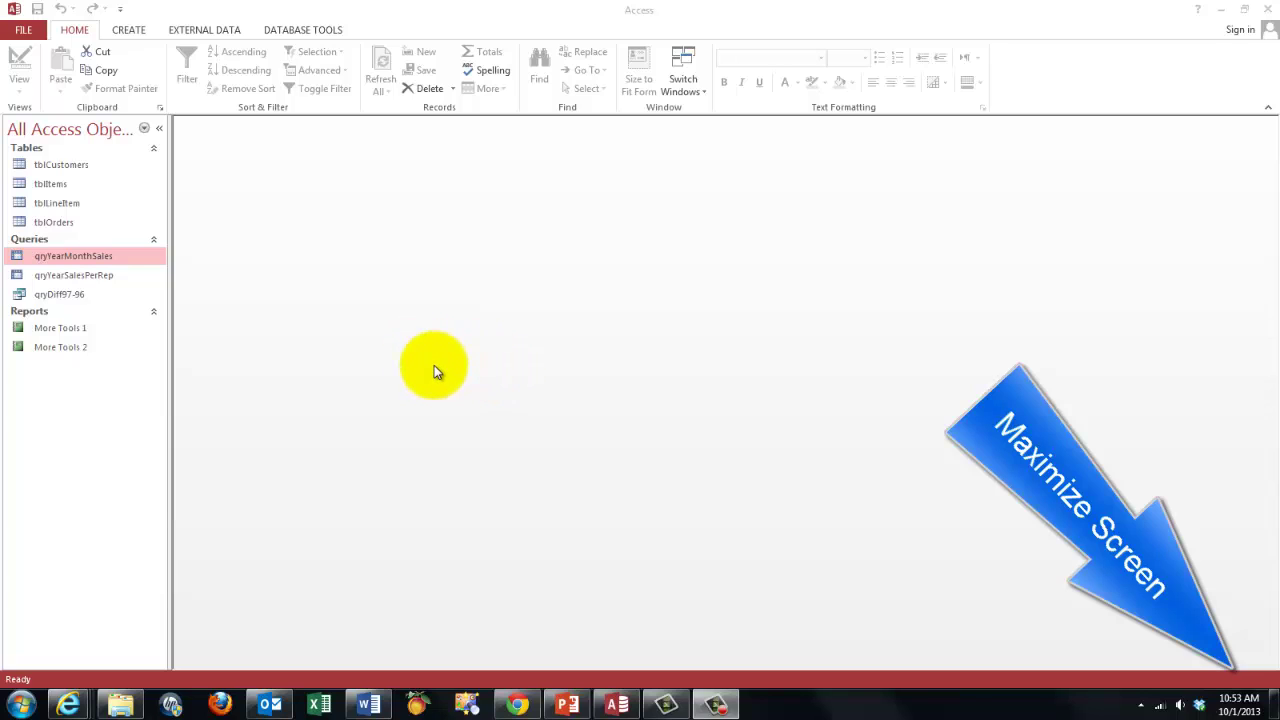
Step: Display the Relationships diagram to examine how the customer, order, line item and item tables are linked, and close it
left_click(305, 31)
left_click(193, 67)
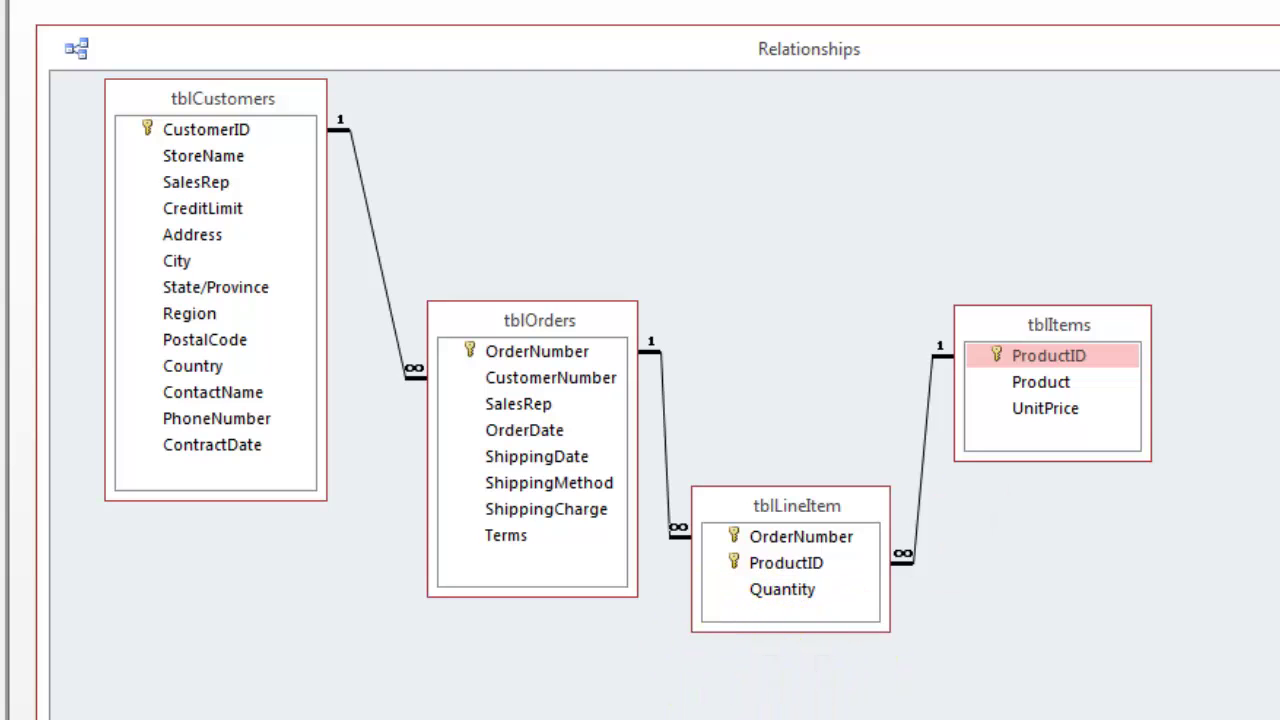
key("ctrl+w")
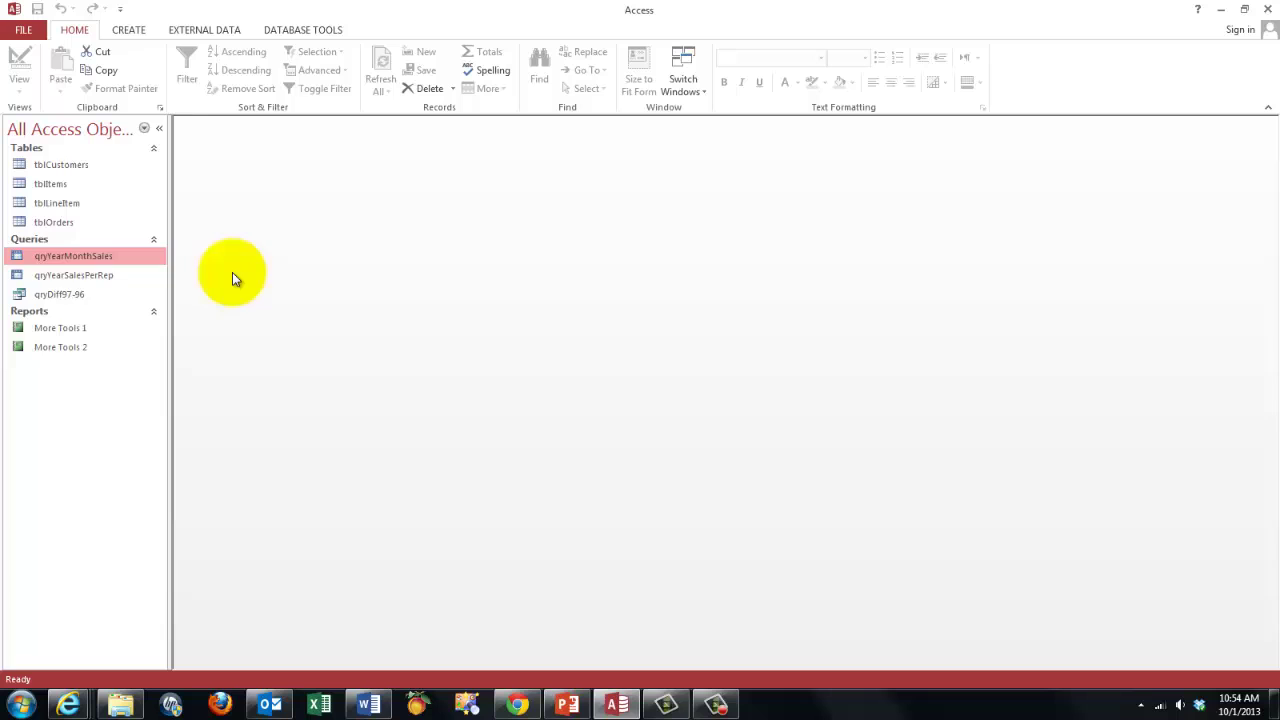
Step: Open qryYearMonthSales, switch it to Design view and examine the Year column's full expression in the Zoom window
double_click(68, 256)
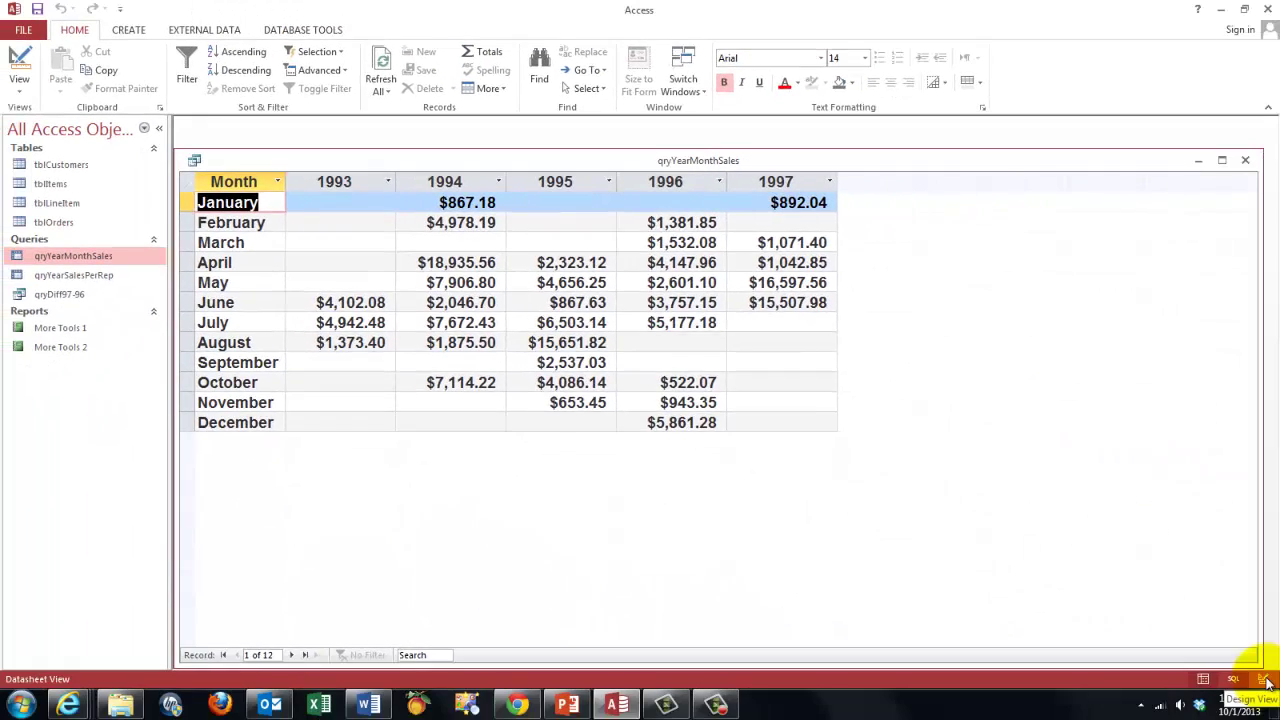
left_click(1263, 679)
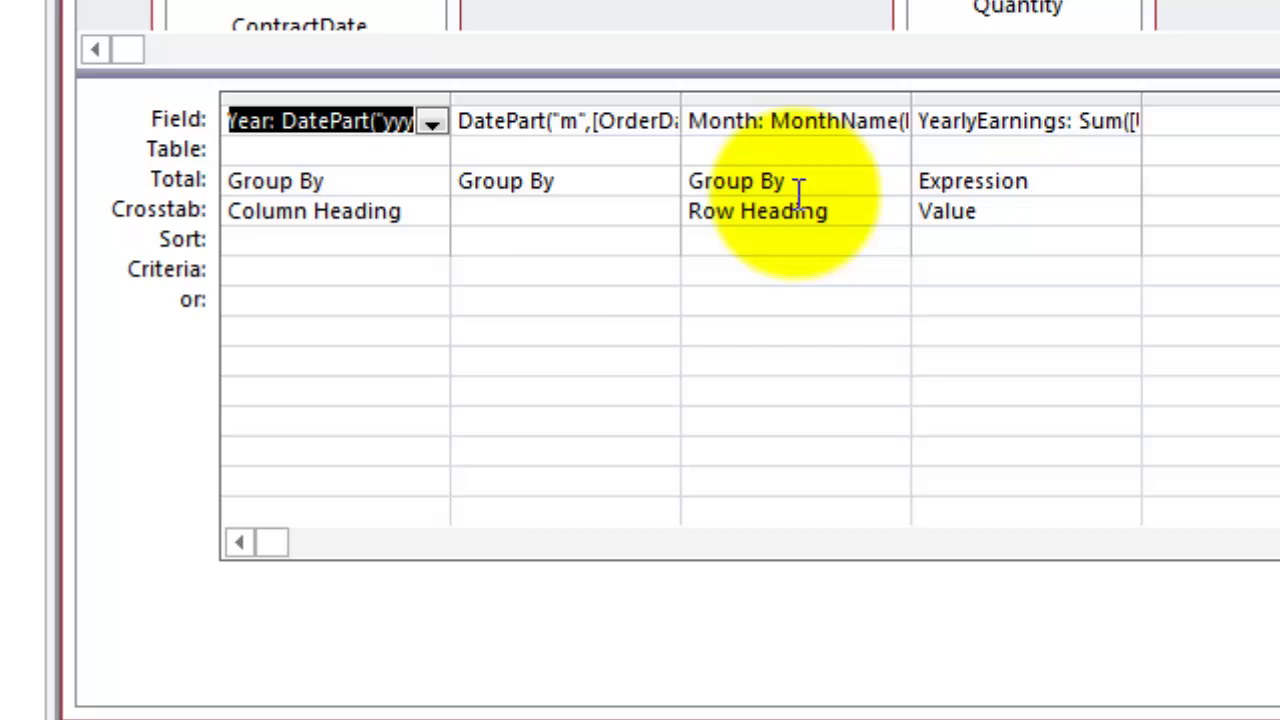
right_click(293, 125)
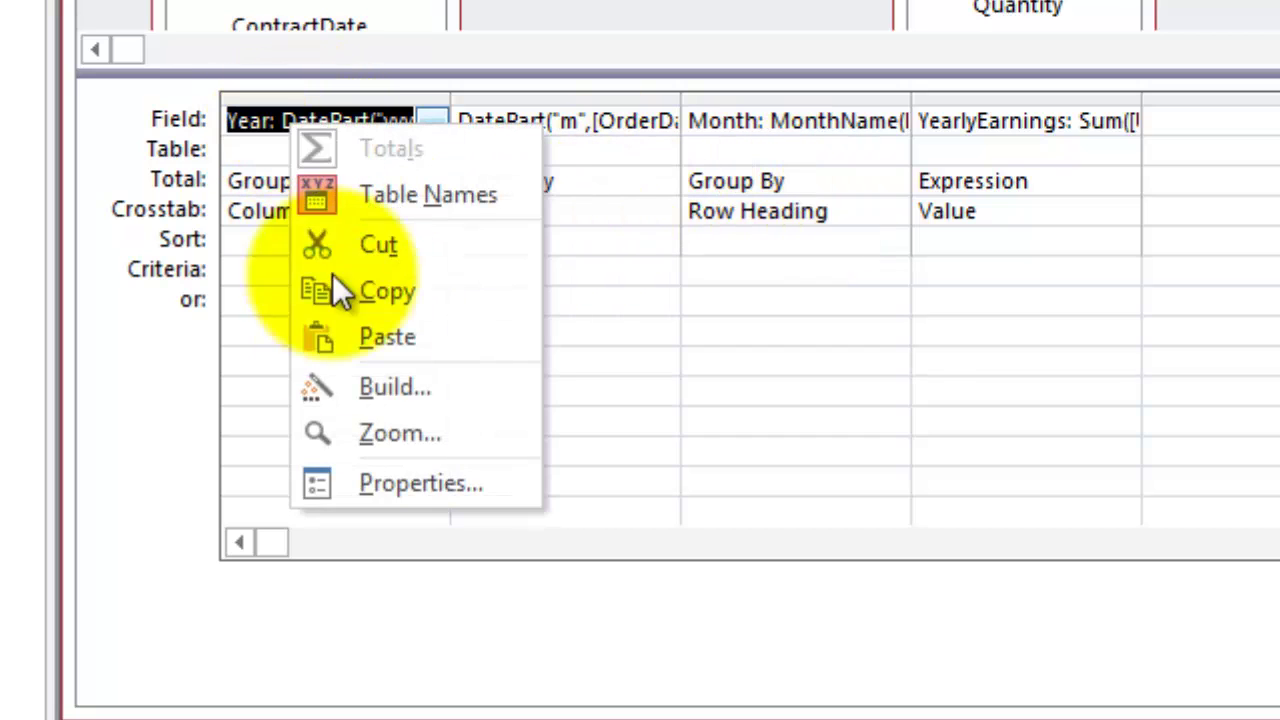
left_click(388, 435)
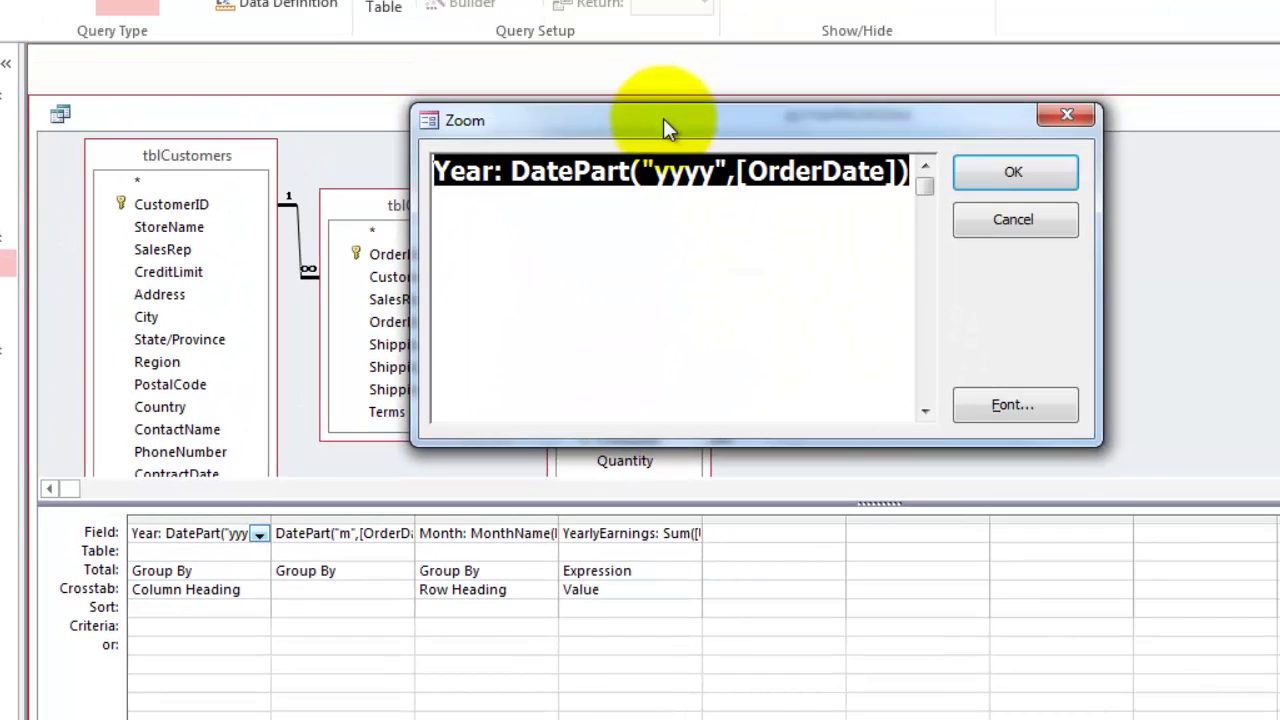
left_click_drag(663, 118, 934, 138)
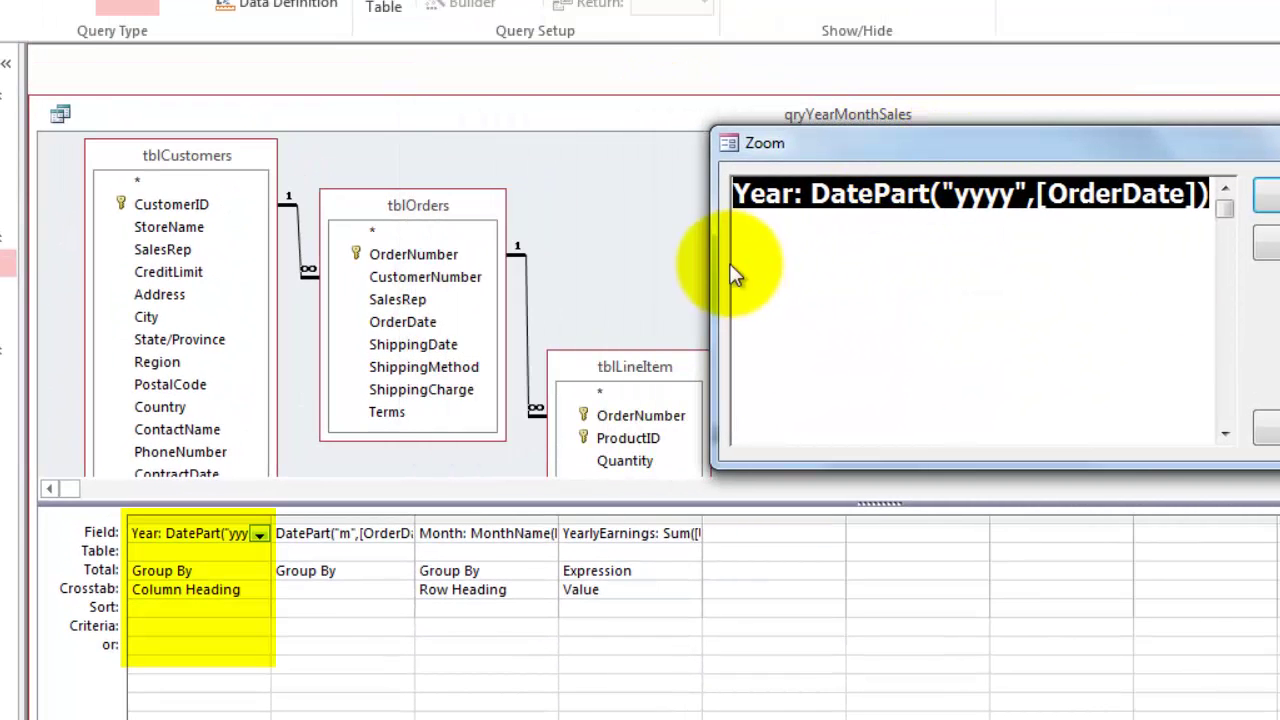
left_click(503, 172)
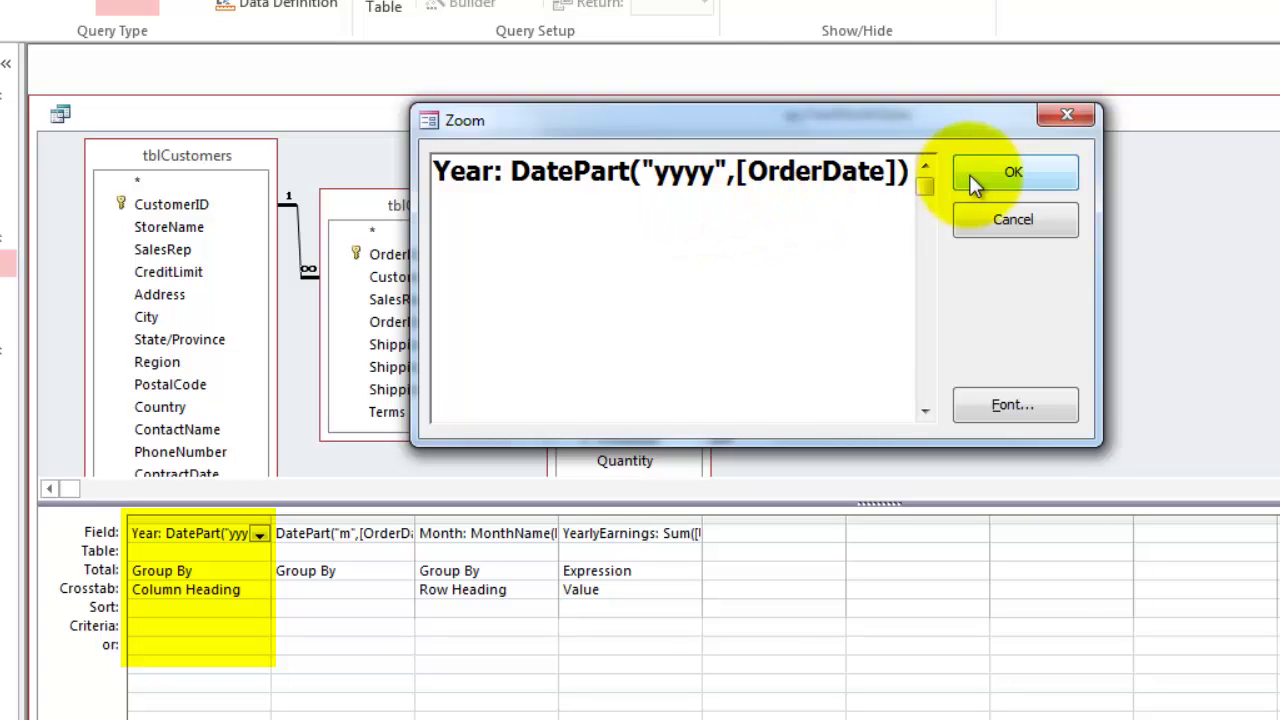
left_click(1013, 174)
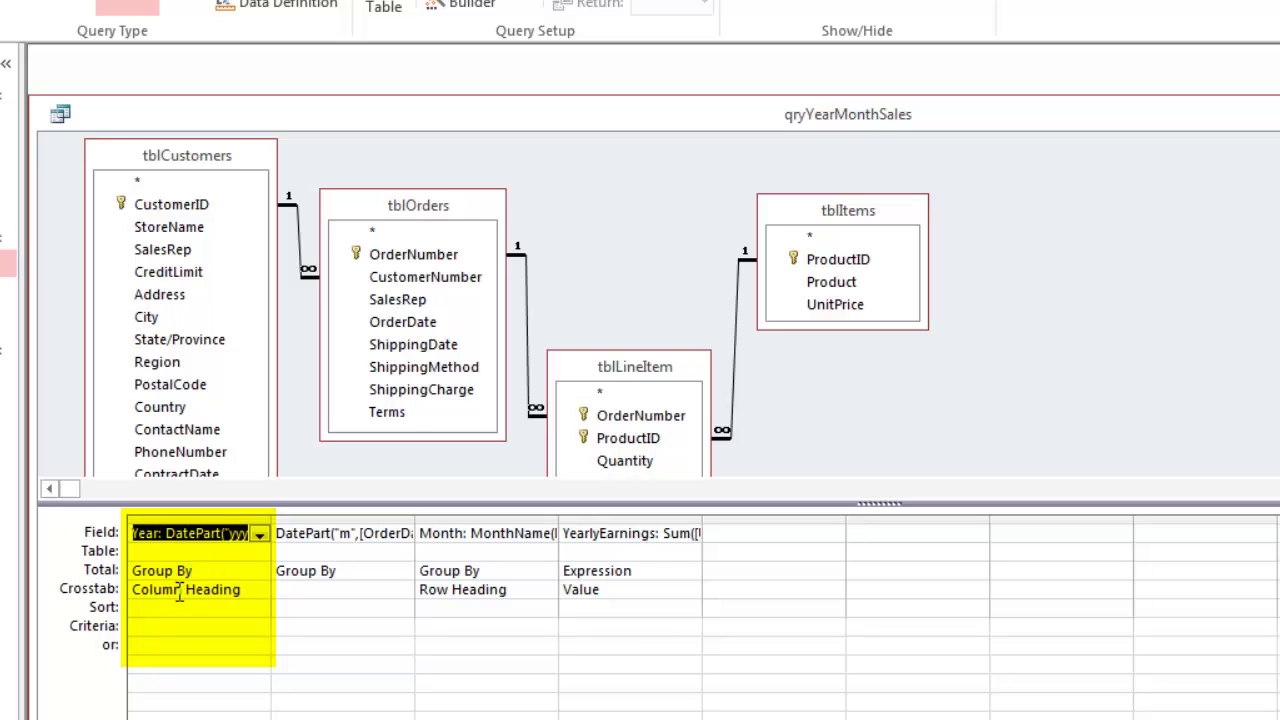
Step: Examine the full expressions of the month-number column and the Month row-heading column in the Zoom window
right_click(321, 533)
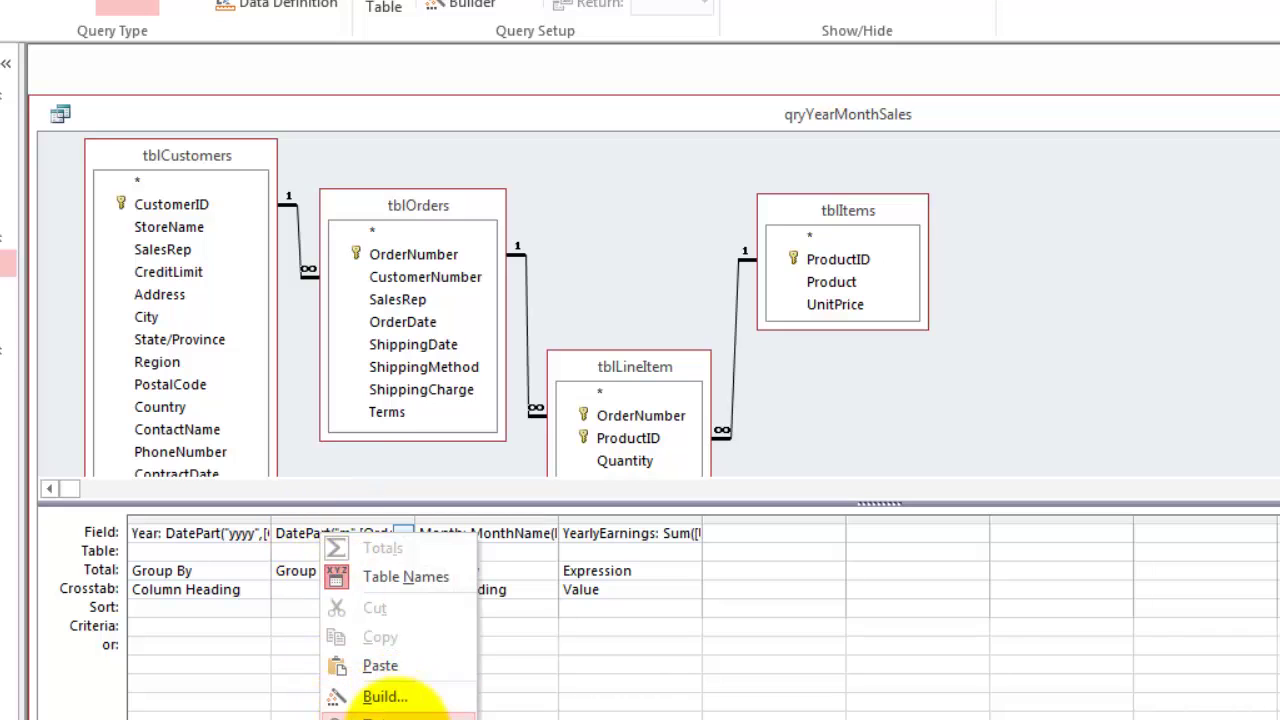
left_click(447, 718)
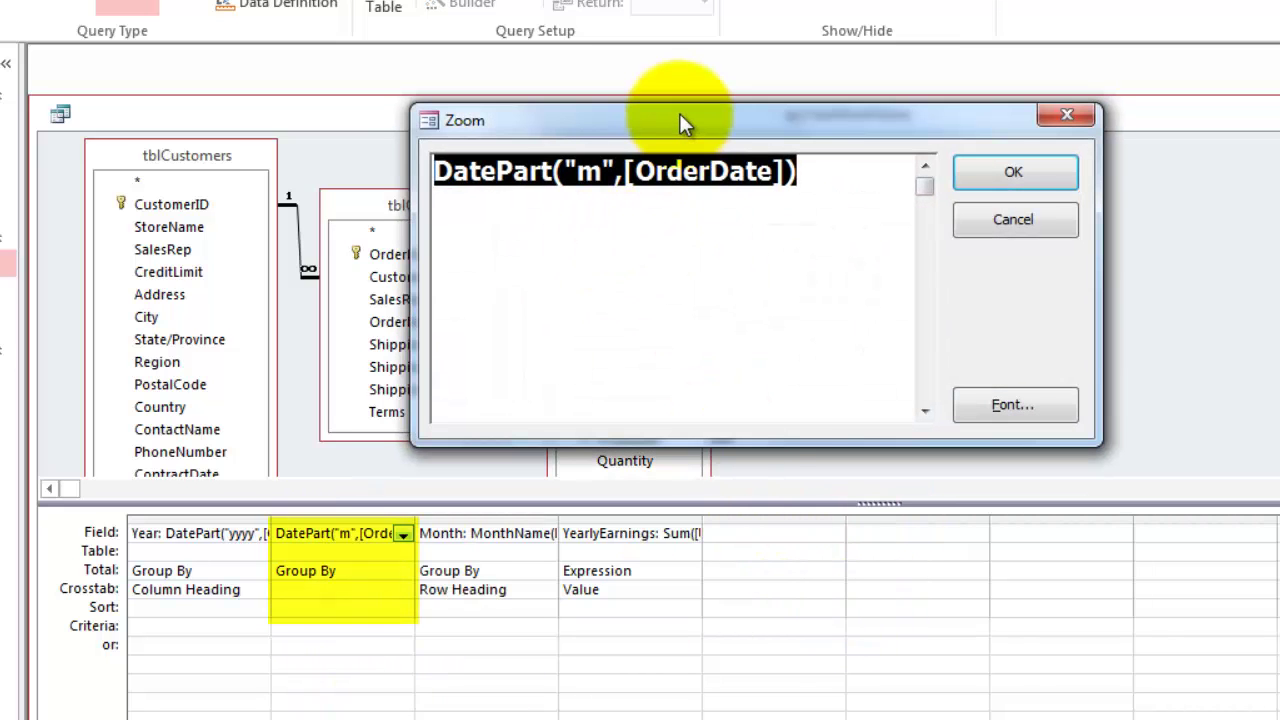
left_click_drag(679, 113, 947, 129)
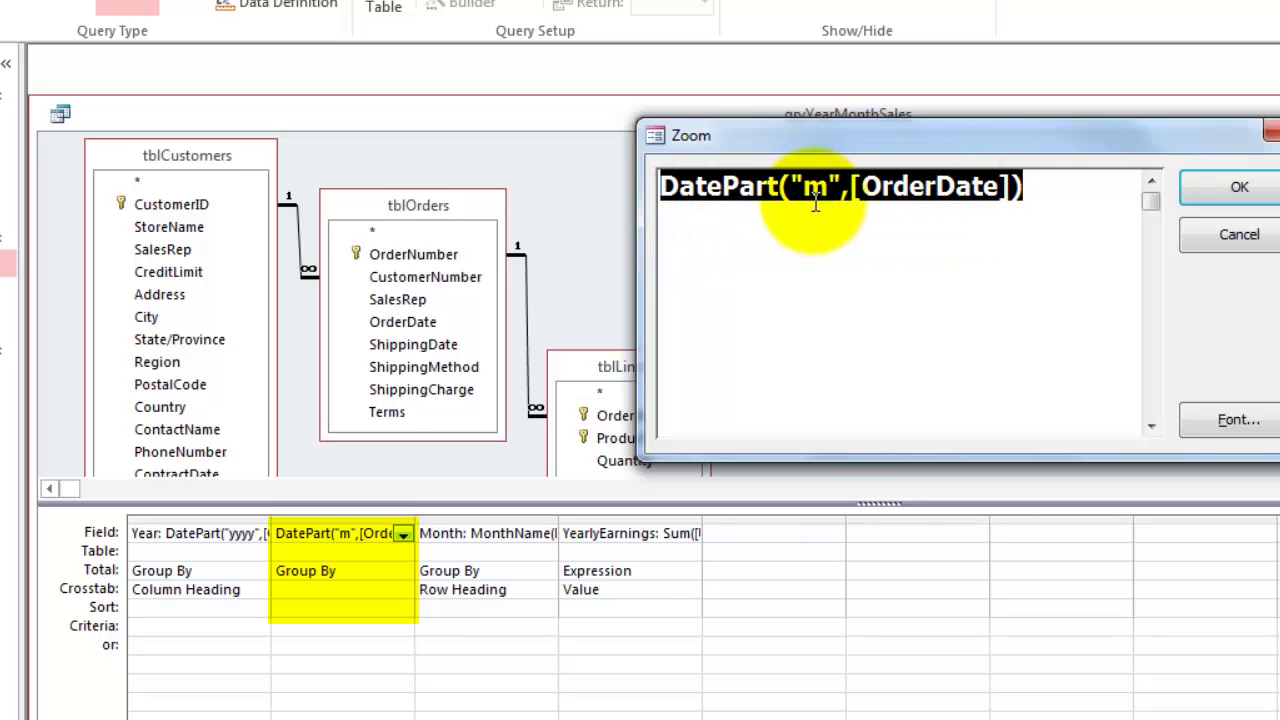
left_click(1222, 228)
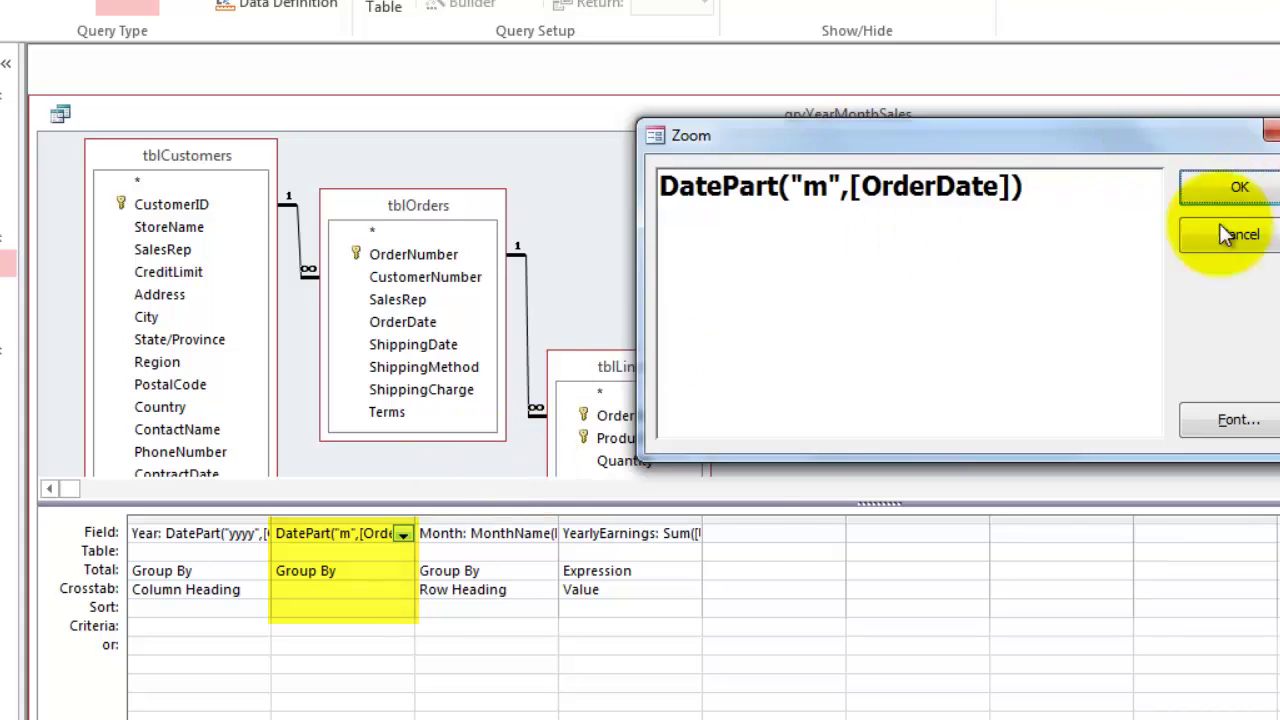
right_click(473, 535)
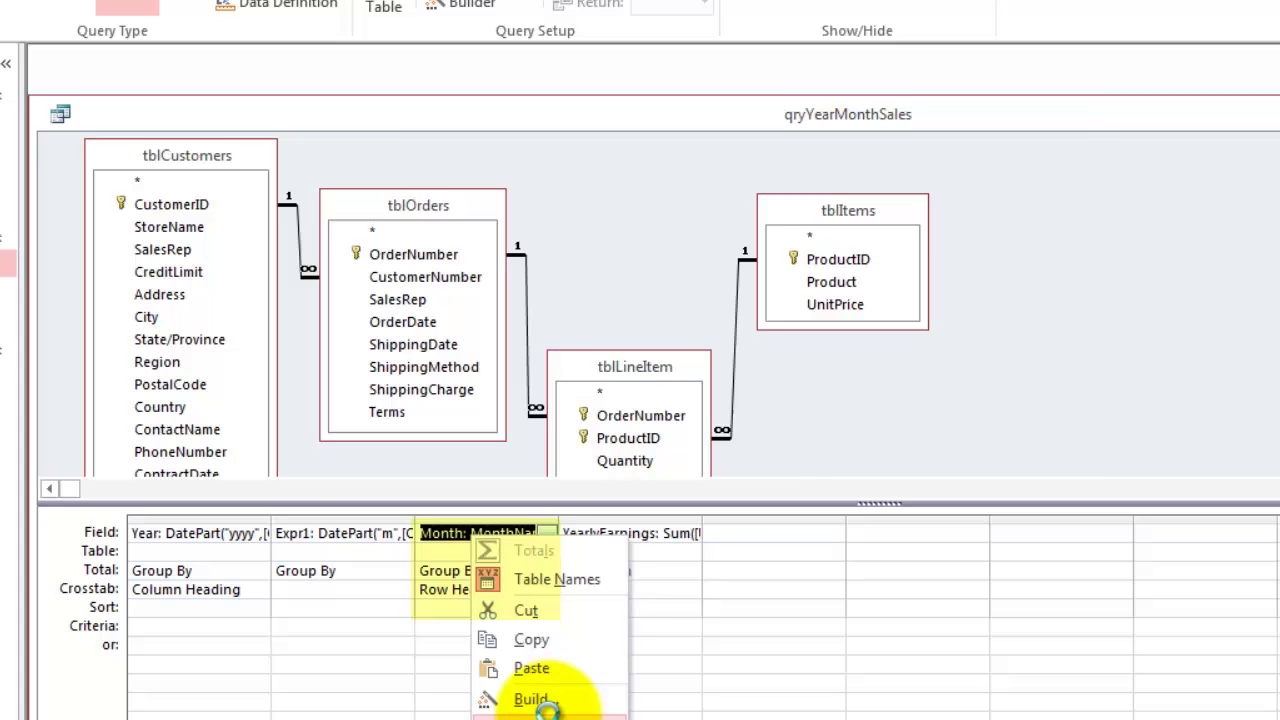
left_click(548, 710)
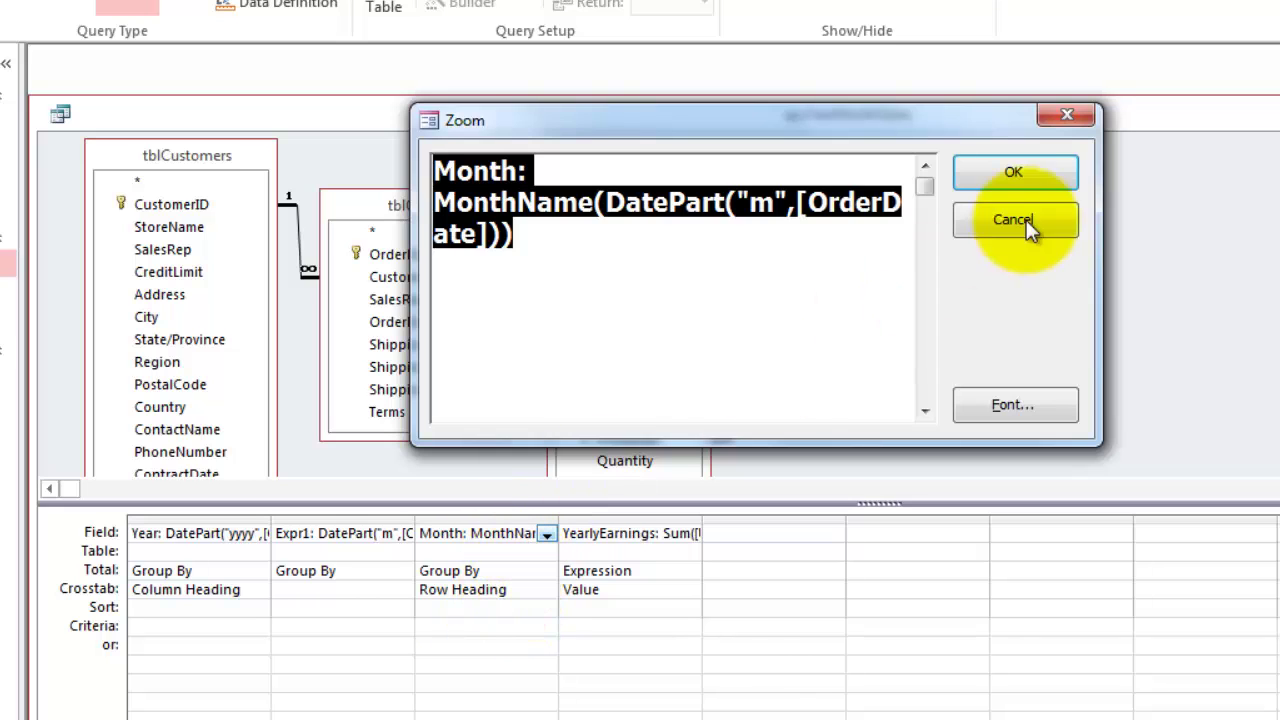
left_click(1032, 169)
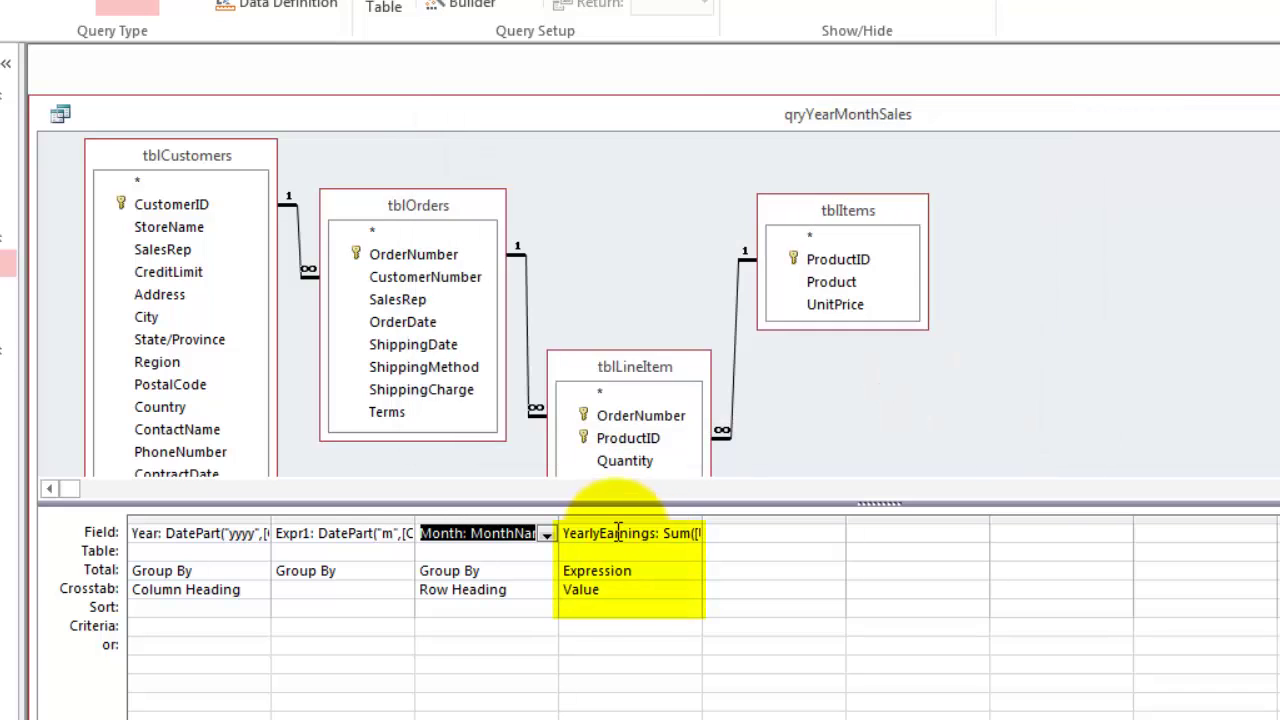
Step: Examine the YearlyEarnings column's full expression in the Zoom window, and show the crosstab's datasheet results before closing the query
right_click(618, 532)
left_click(817, 637)
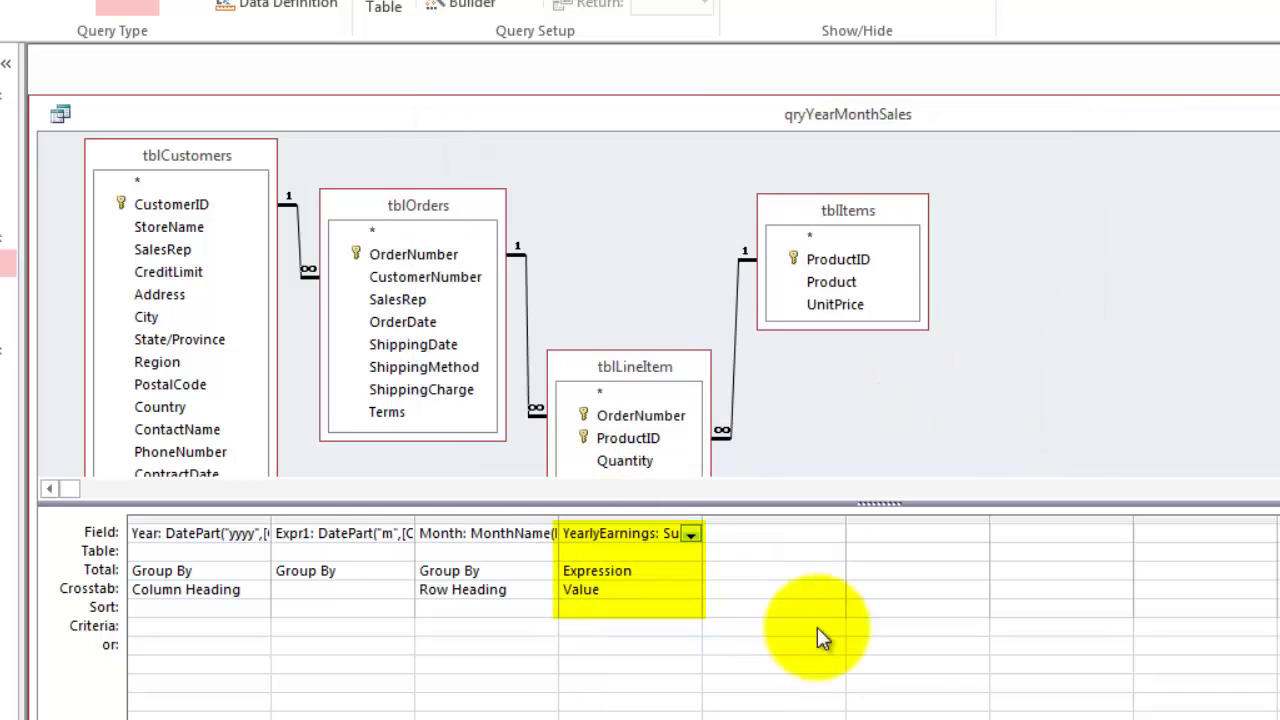
left_click_drag(745, 112, 1011, 60)
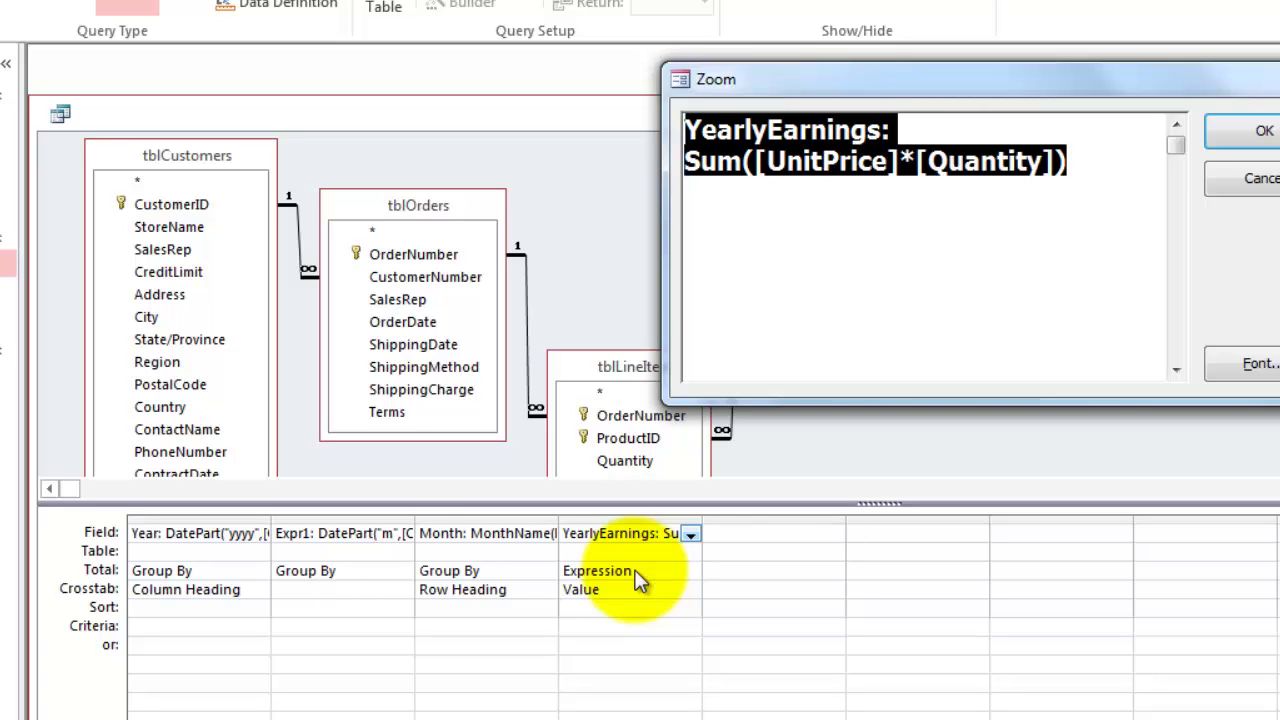
left_click(1256, 131)
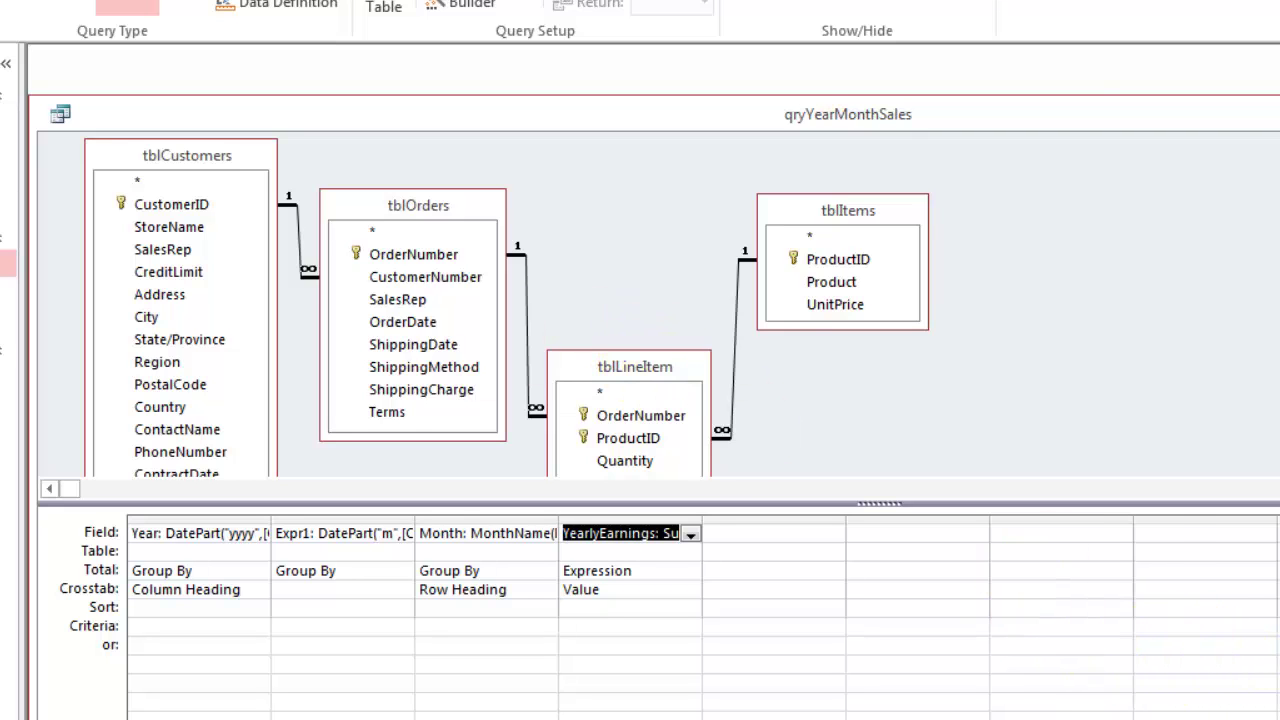
key("ctrl+period")
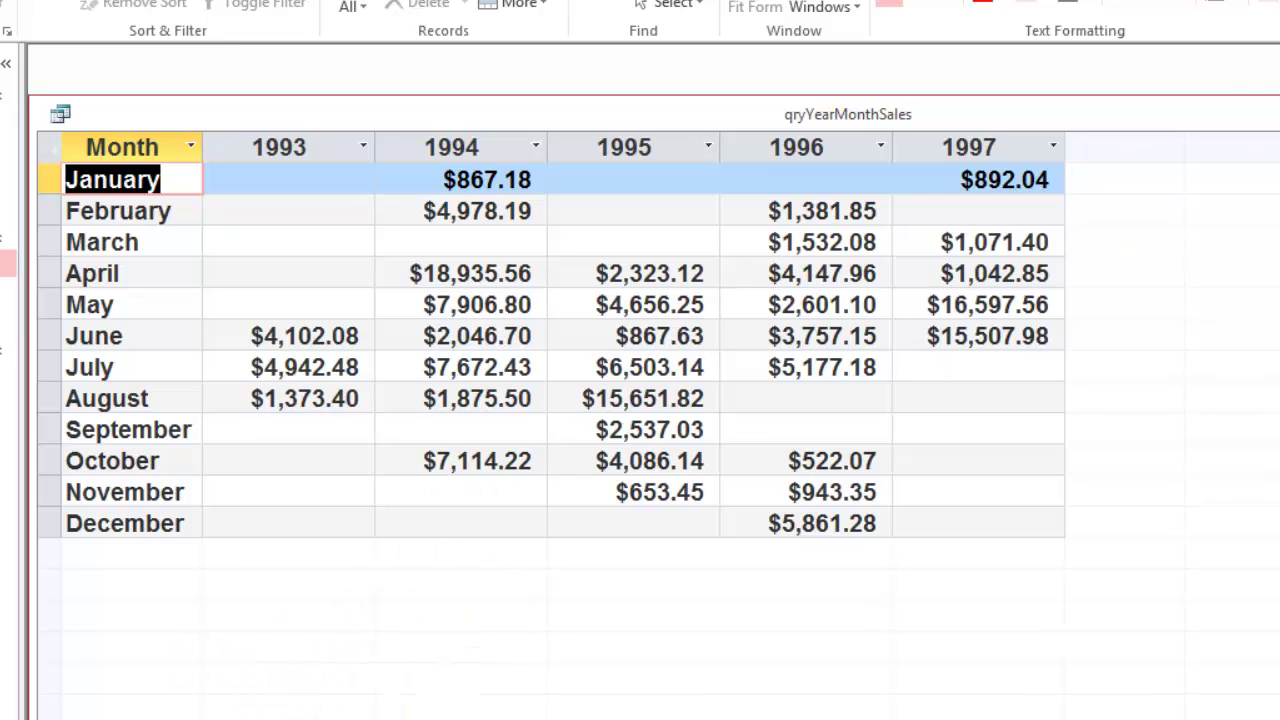
key("ctrl+w")
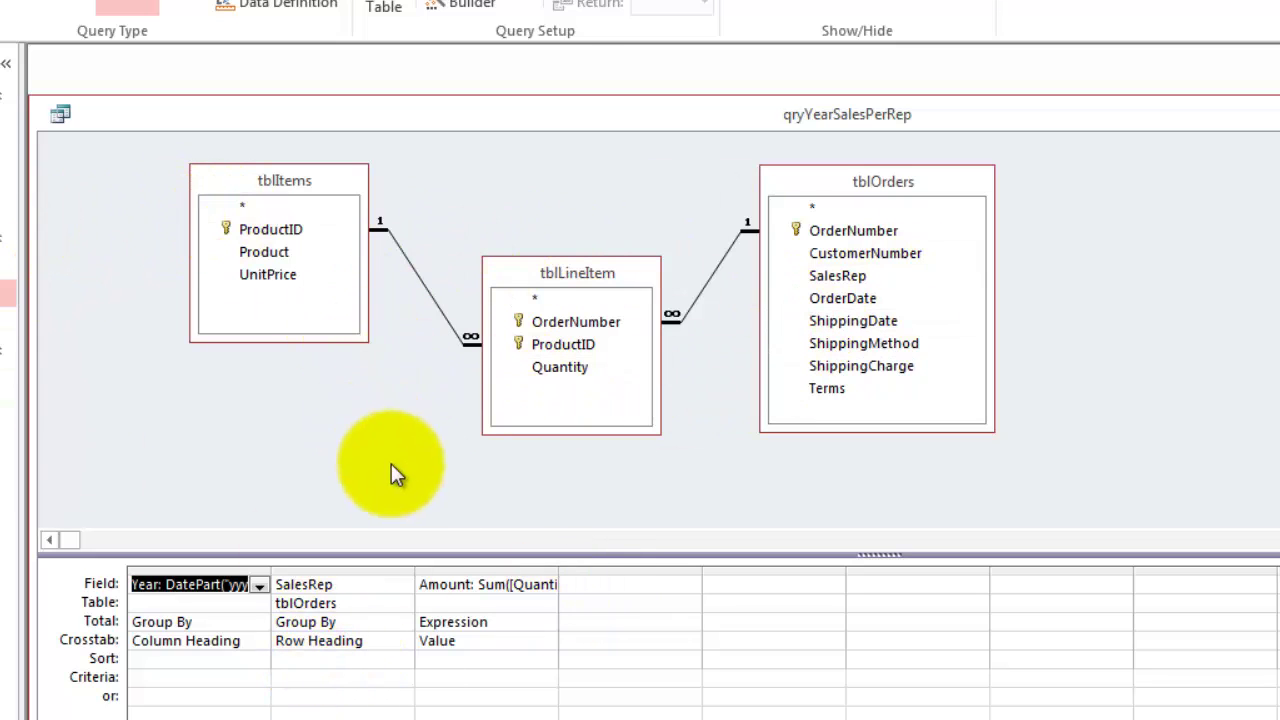
Step: In the design of qryYearSalesPerRep, examine the Year column's full expression and the SalesRep field's source in tblOrders
right_click(181, 586)
left_click(240, 719)
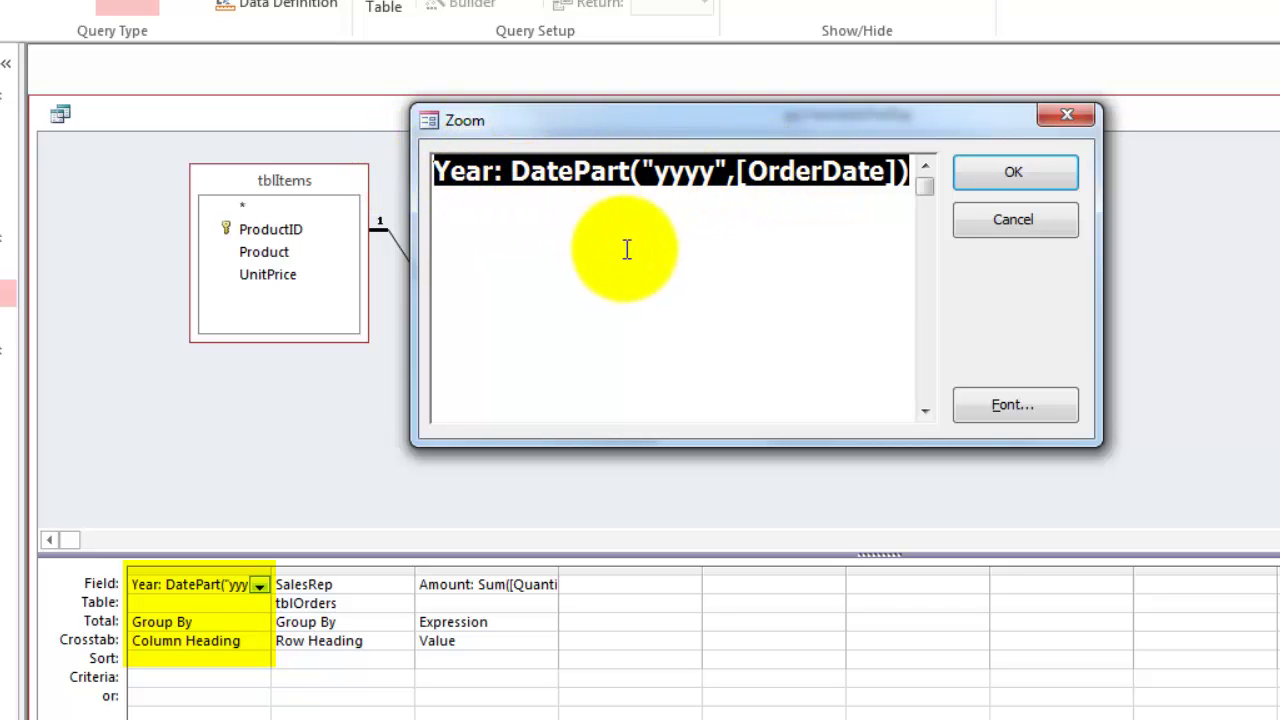
left_click(1013, 173)
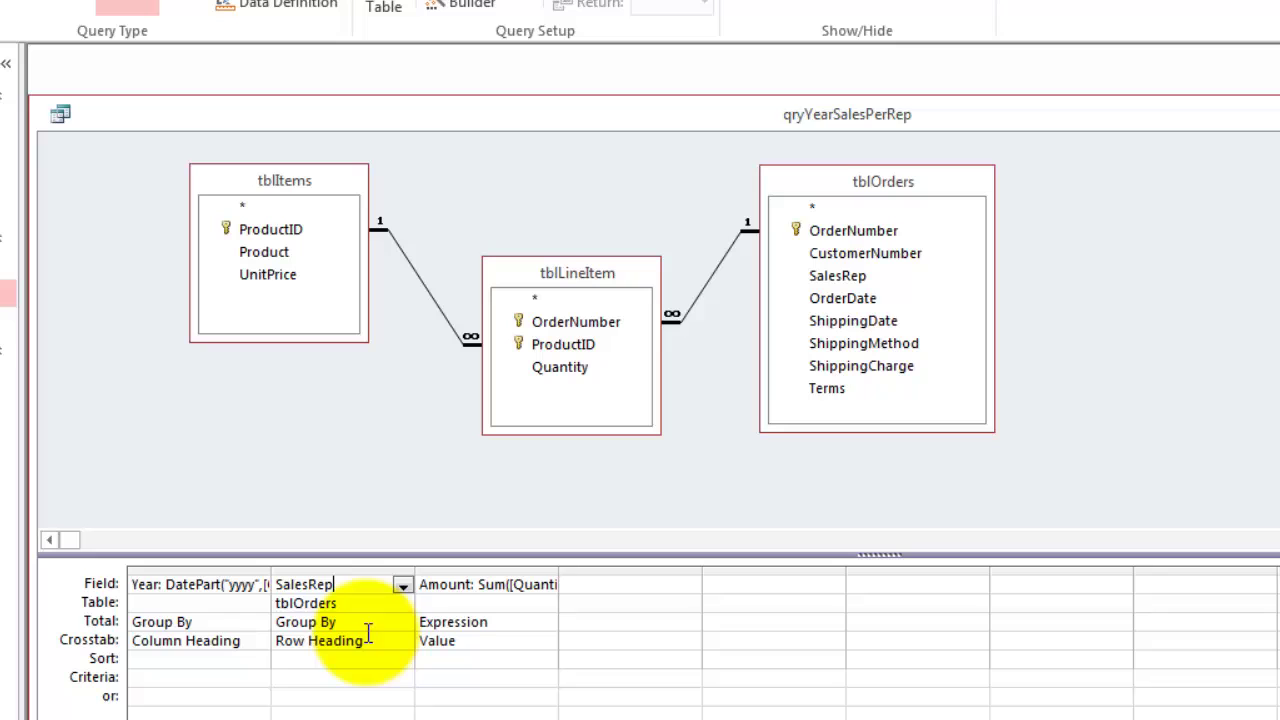
left_click(823, 280)
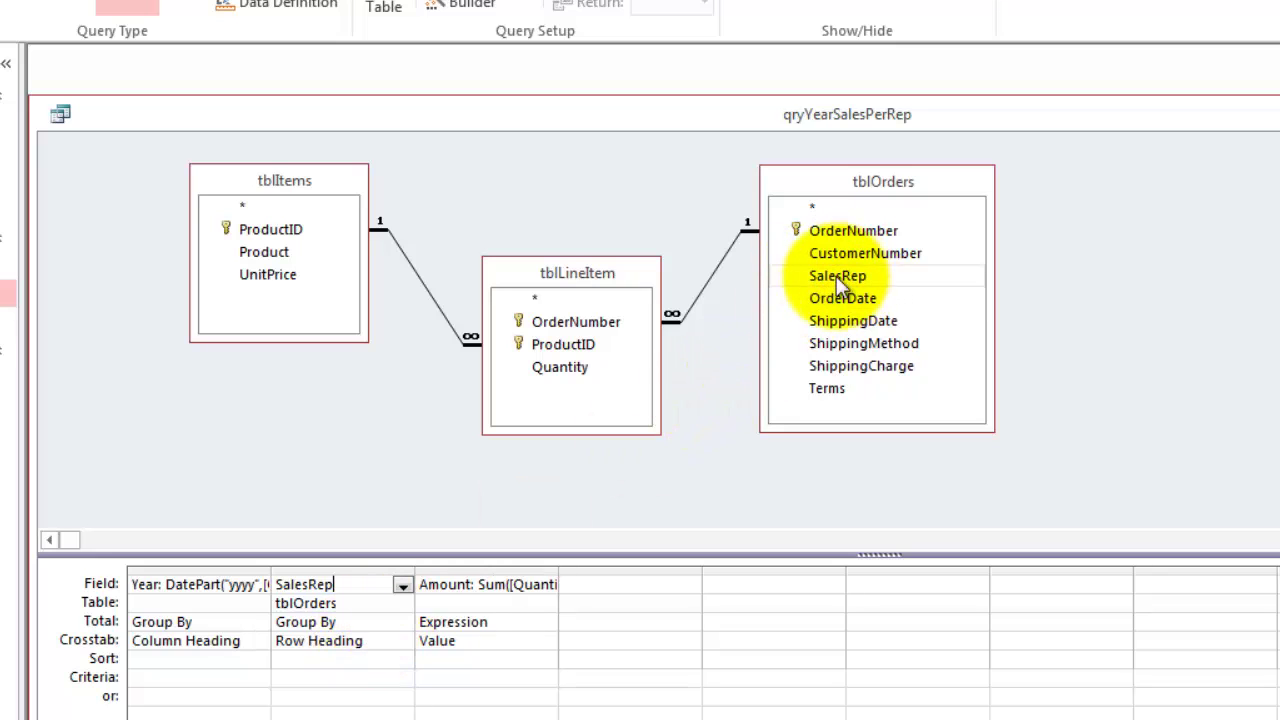
Step: Examine the full expression of the Amount value column in the Zoom window
right_click(472, 584)
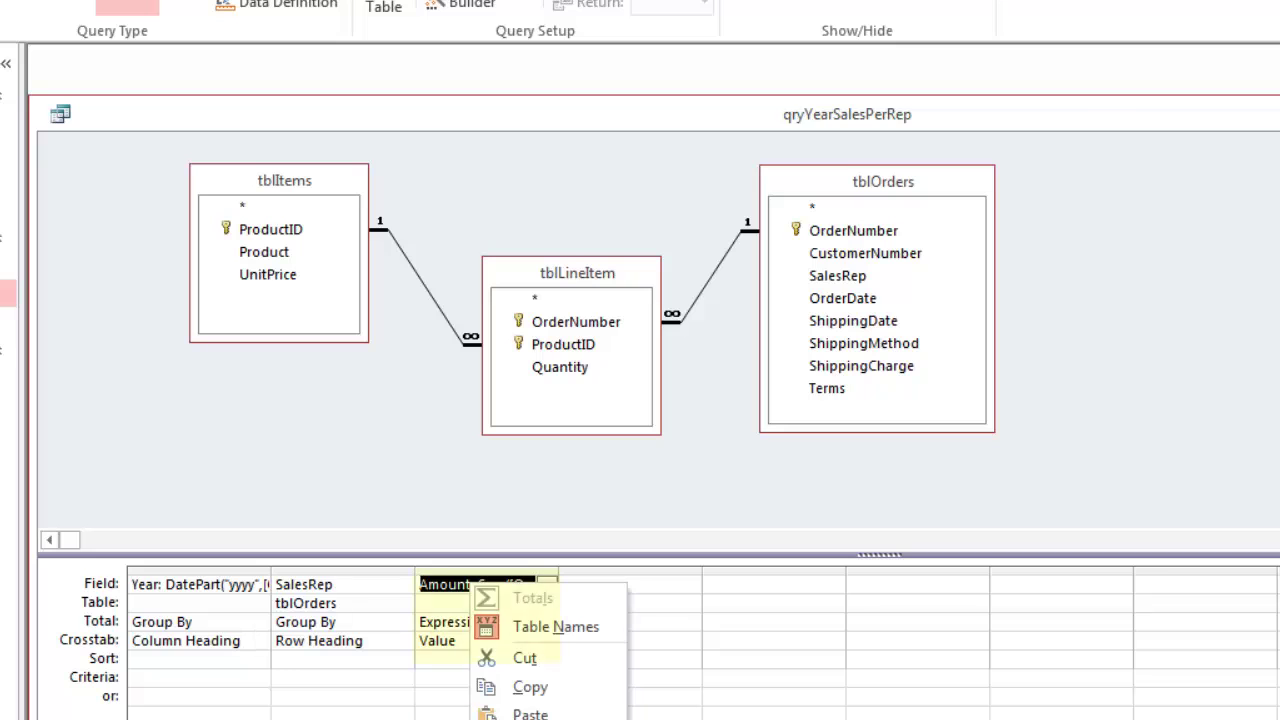
left_click(530, 719)
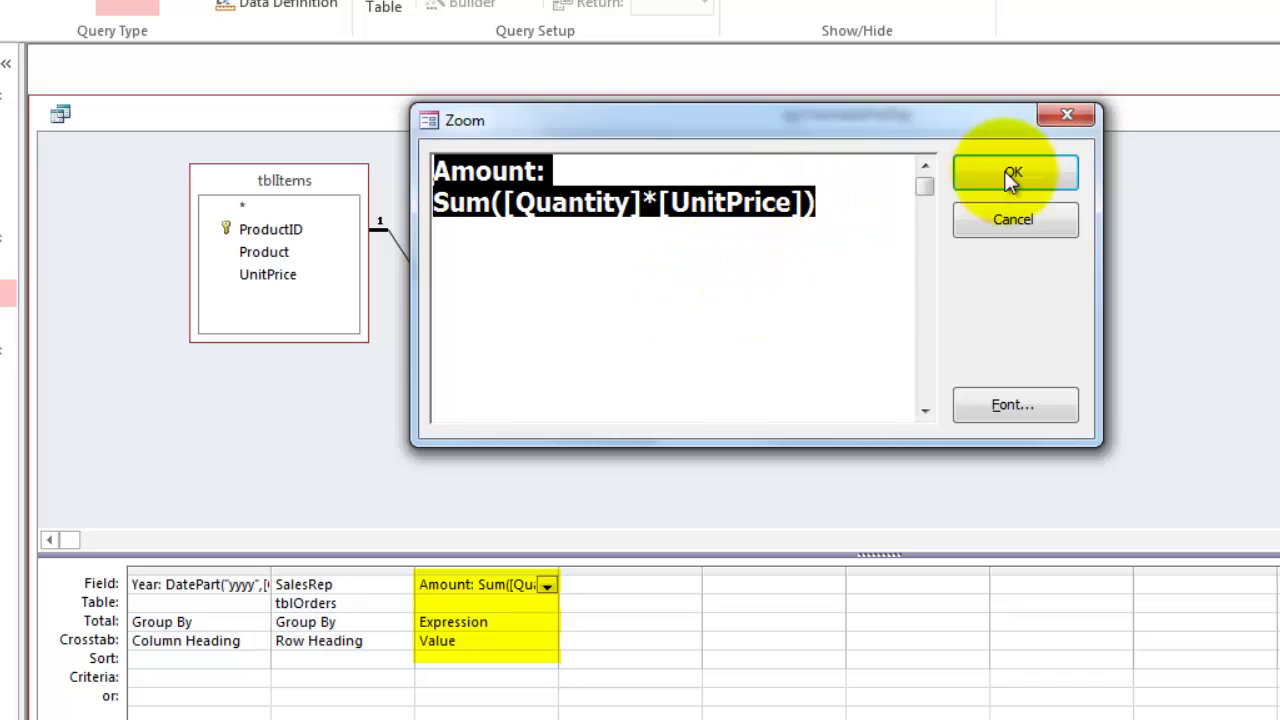
left_click(1037, 172)
Step: Browse the Total options for the Amount column, and view the query's datasheet results before closing qryYearSalesPerRep
left_click(520, 623)
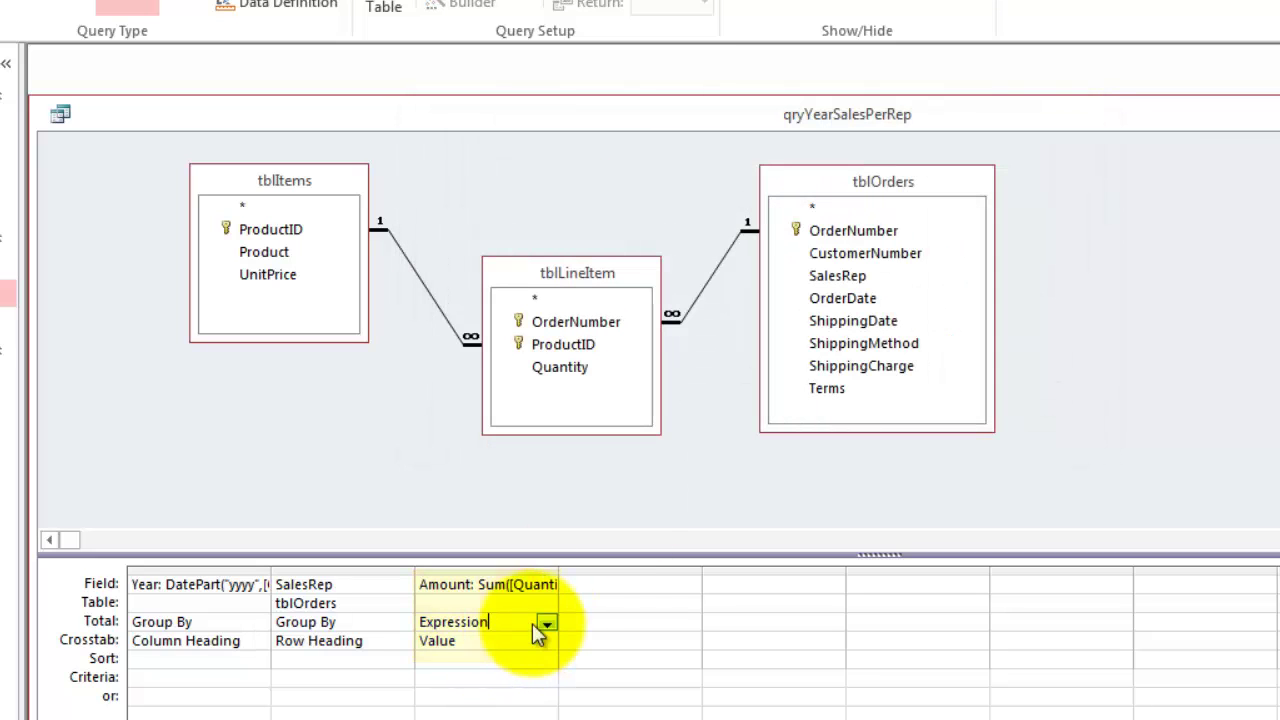
left_click(547, 623)
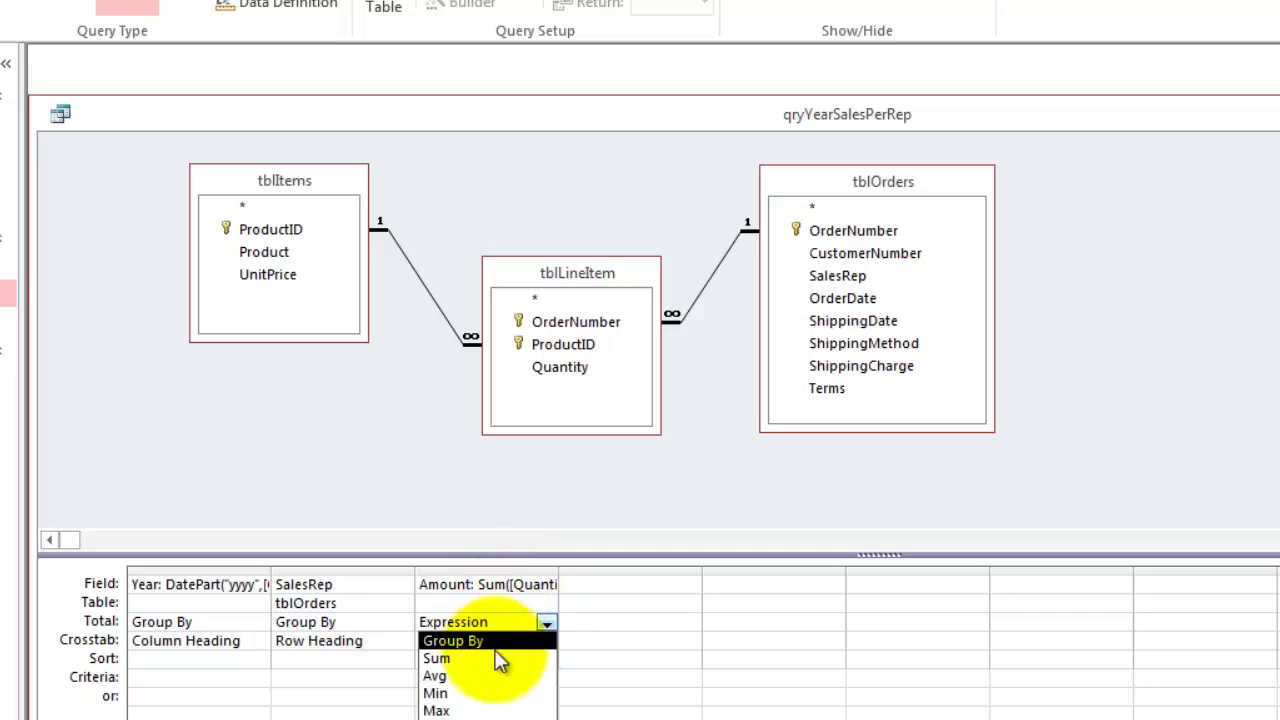
key("Escape")
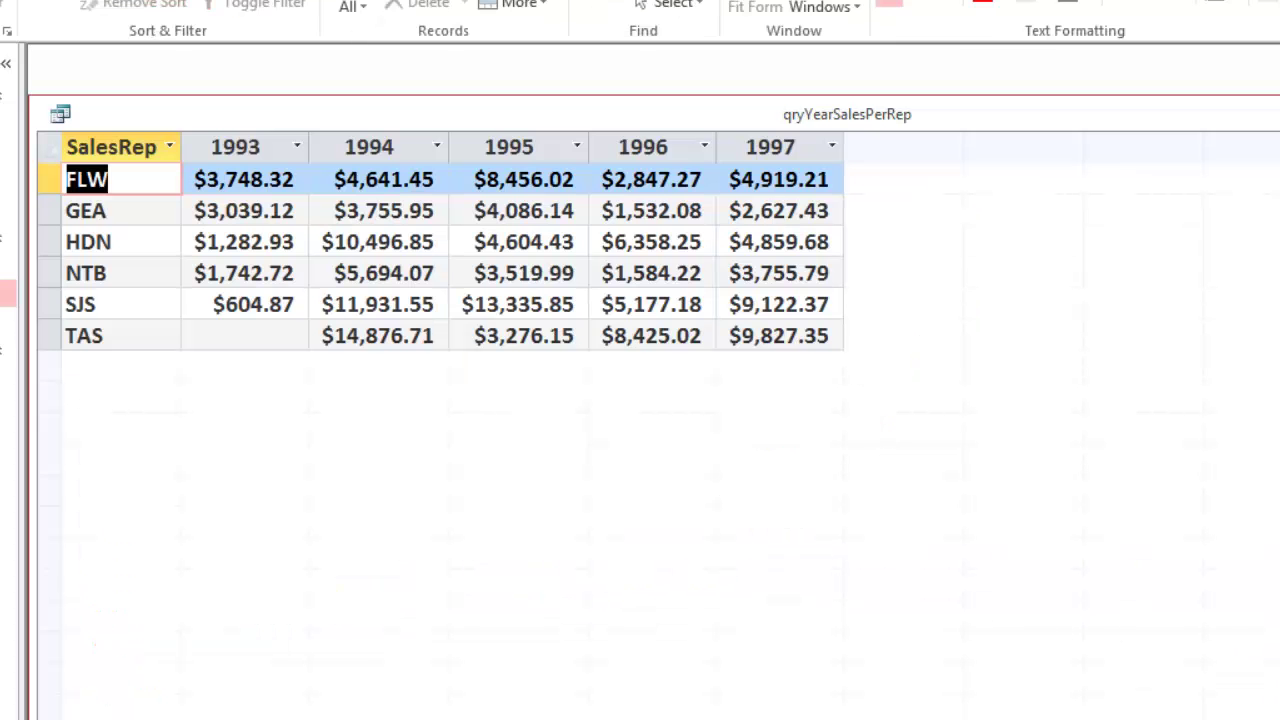
key("ctrl+w")
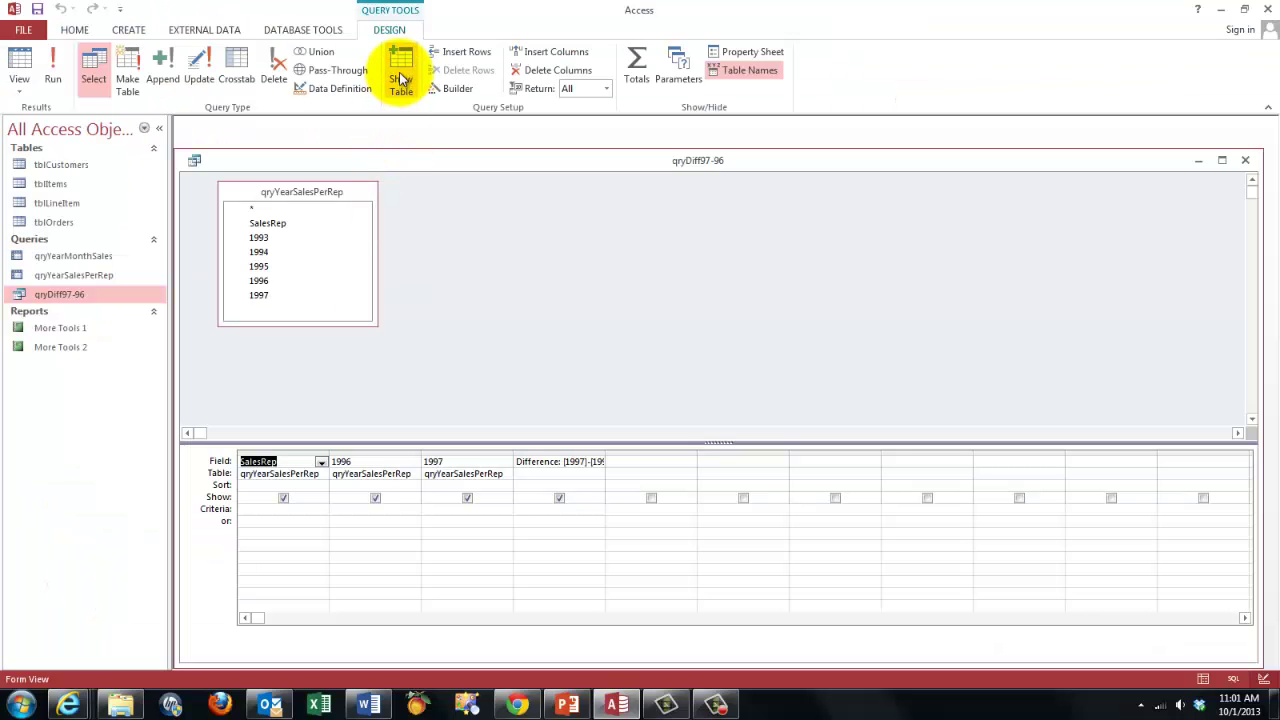
Step: In the design of qryDiff97-96, view the queries available as sources in the Show Table dialog and close it
left_click(400, 80)
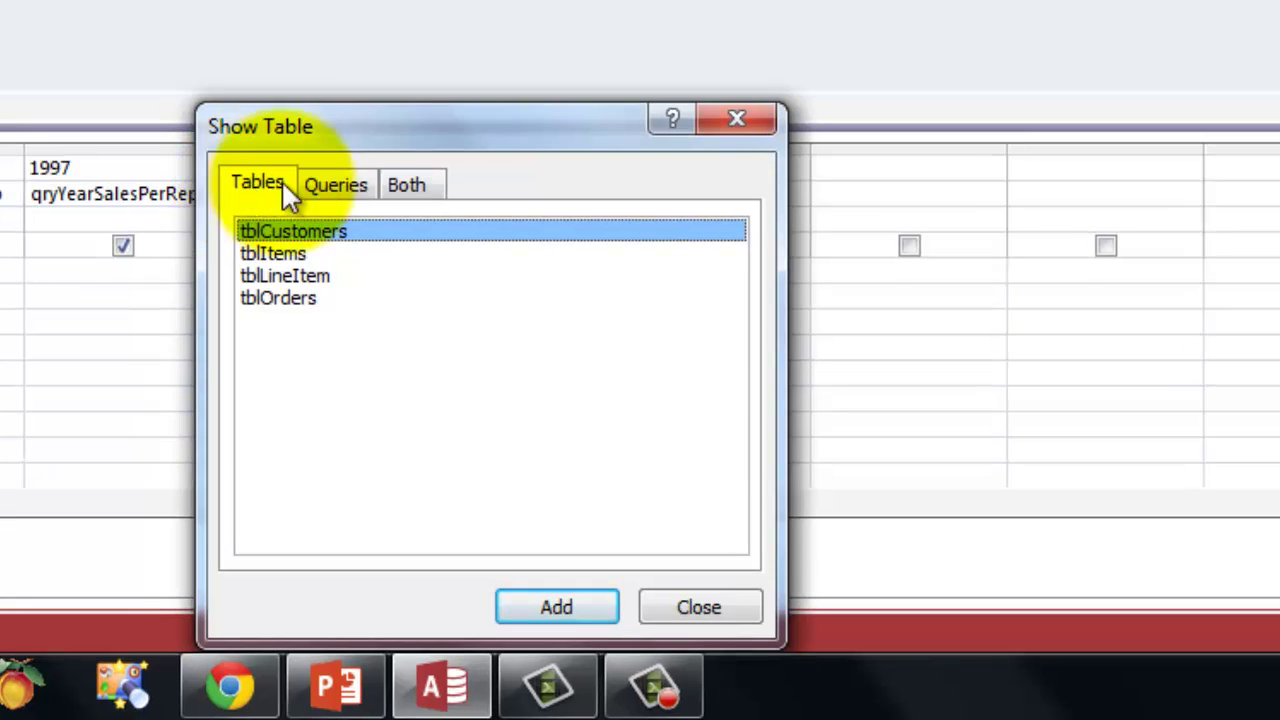
left_click(352, 186)
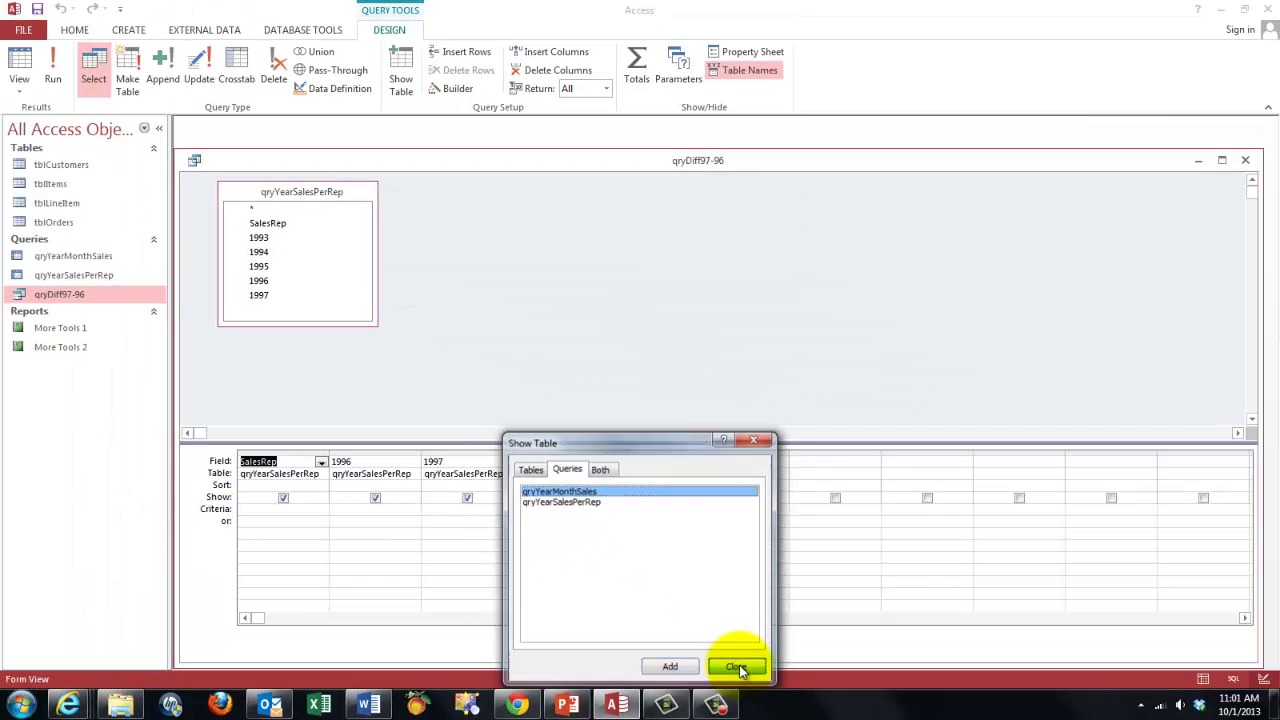
left_click(738, 667)
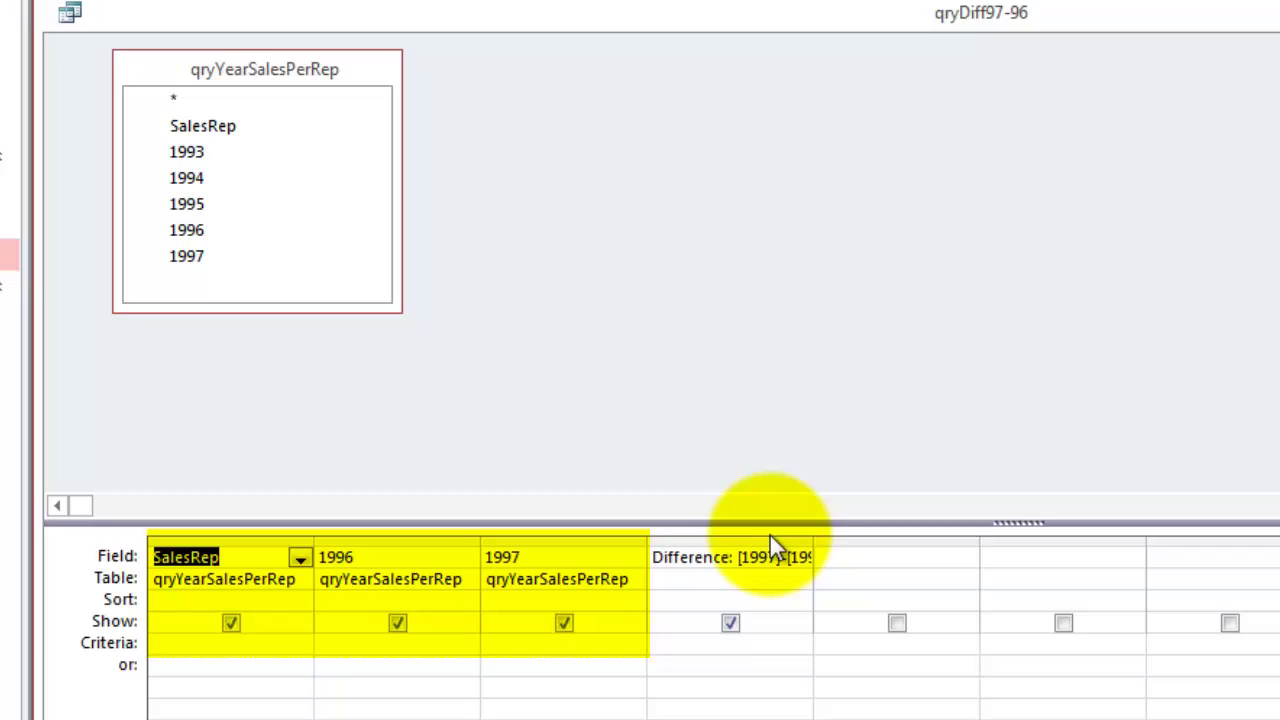
Step: Examine the Difference column's full expression in the Zoom window and show the qryDiff97-96 results in Datasheet view
left_click(733, 534)
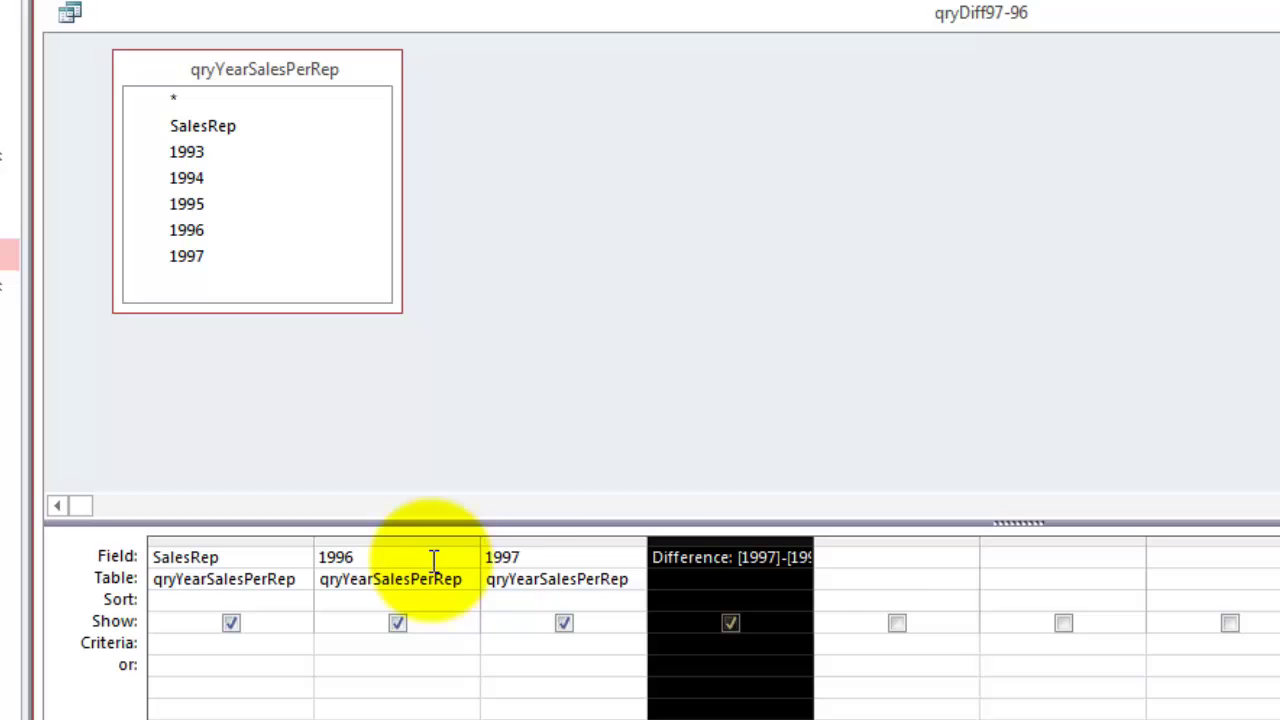
left_click(703, 558)
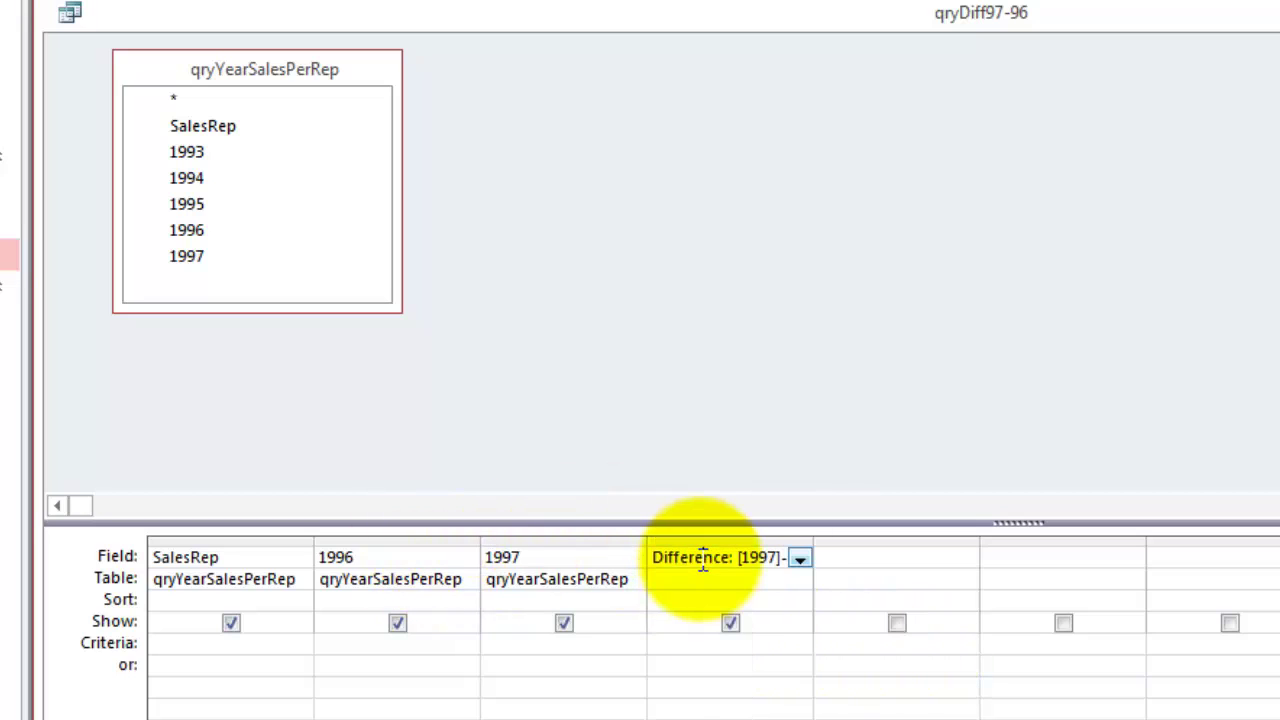
right_click(703, 557)
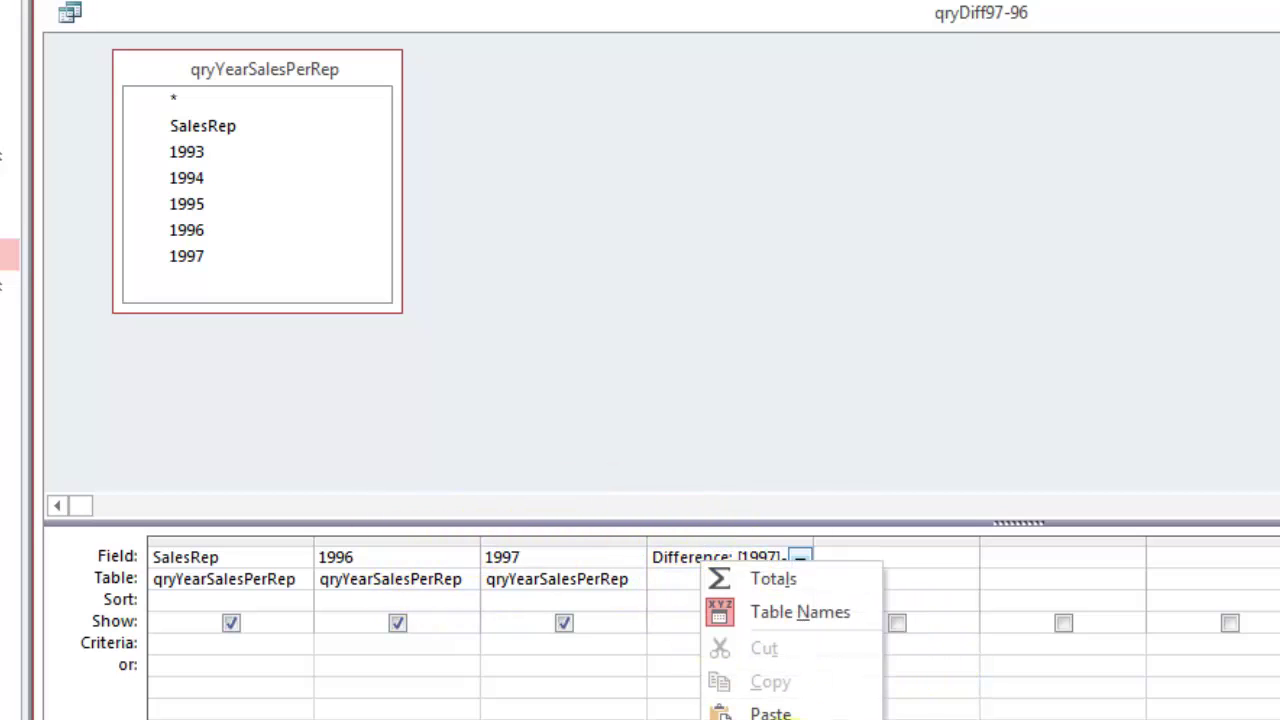
left_click(790, 716)
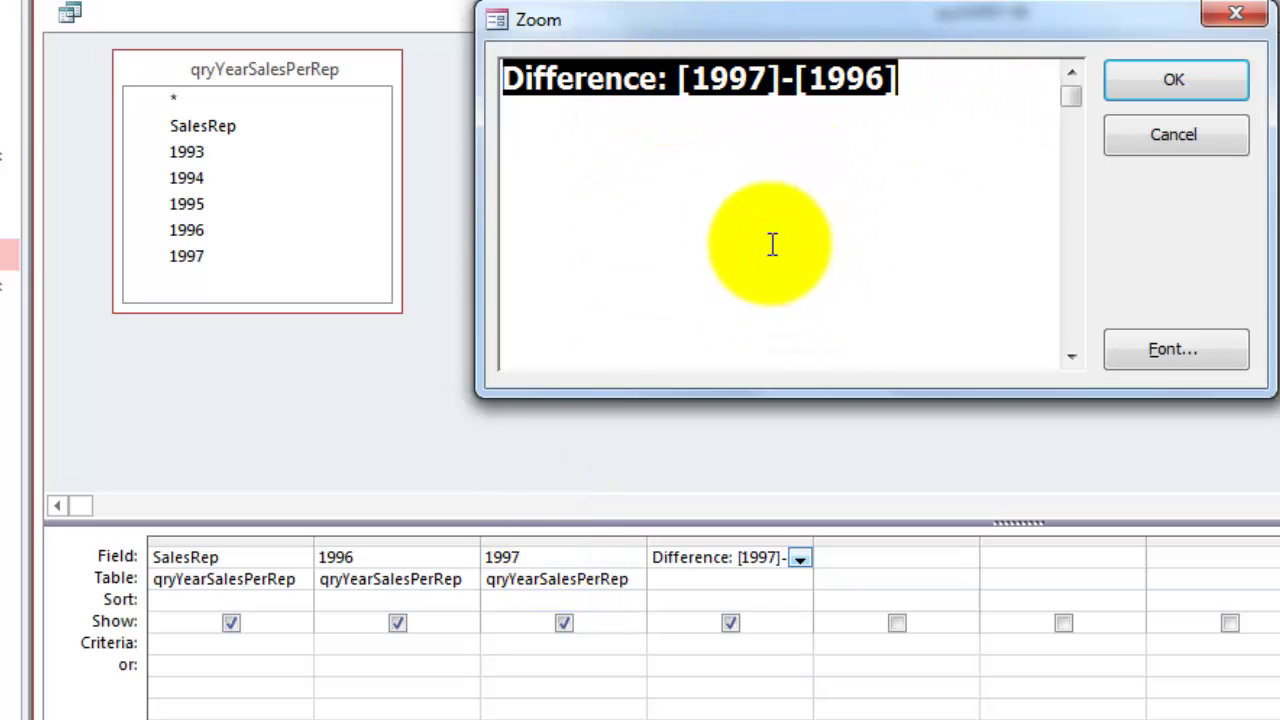
left_click(1163, 80)
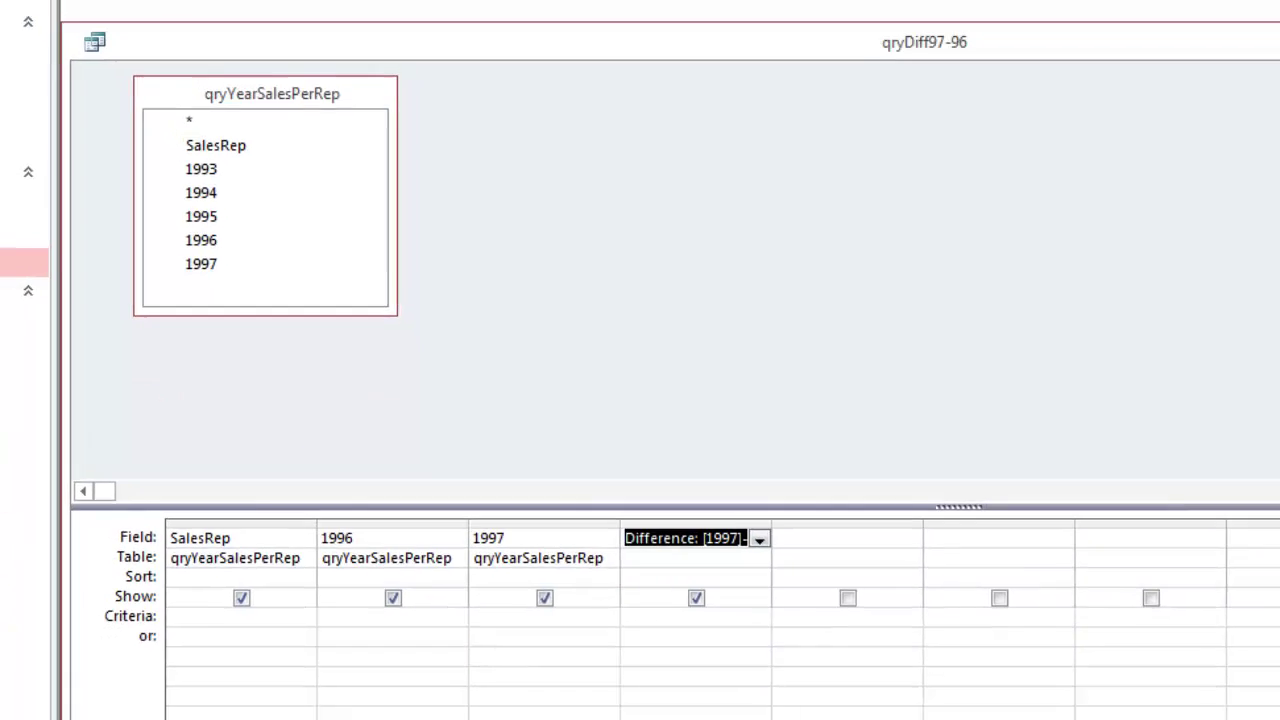
left_click(1203, 679)
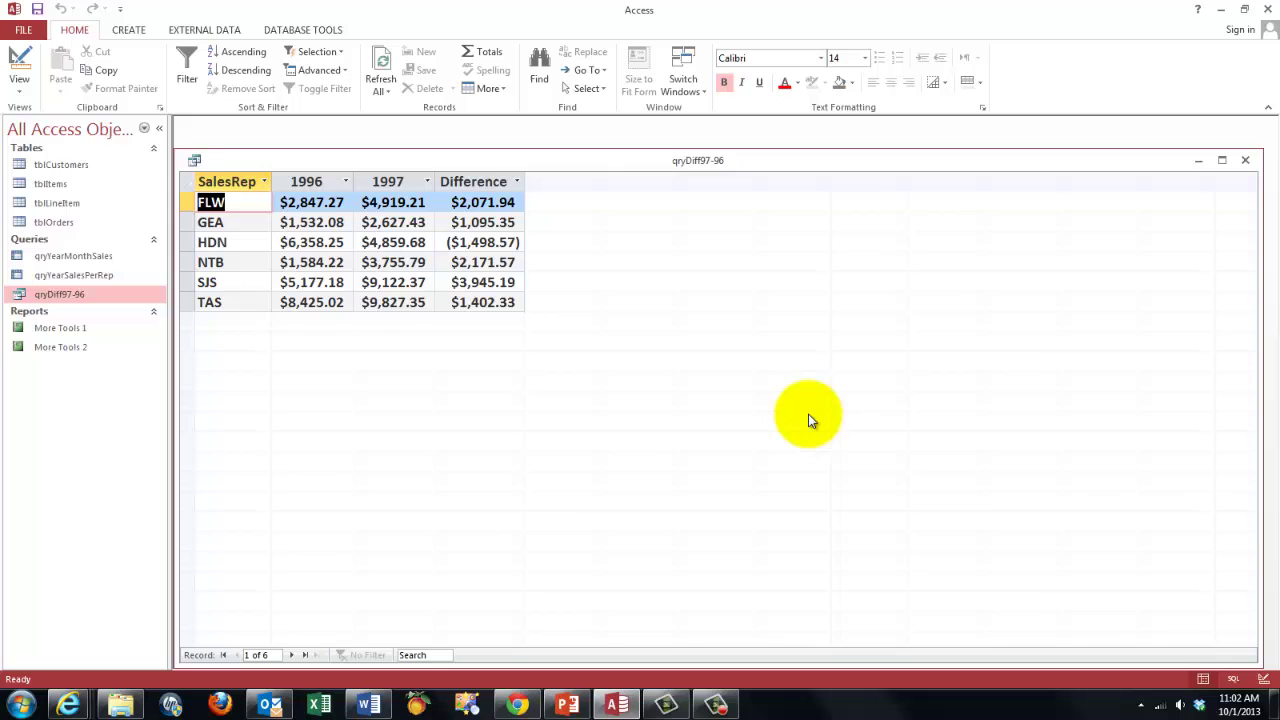
Step: Open the More Tools 1 report
double_click(57, 330)
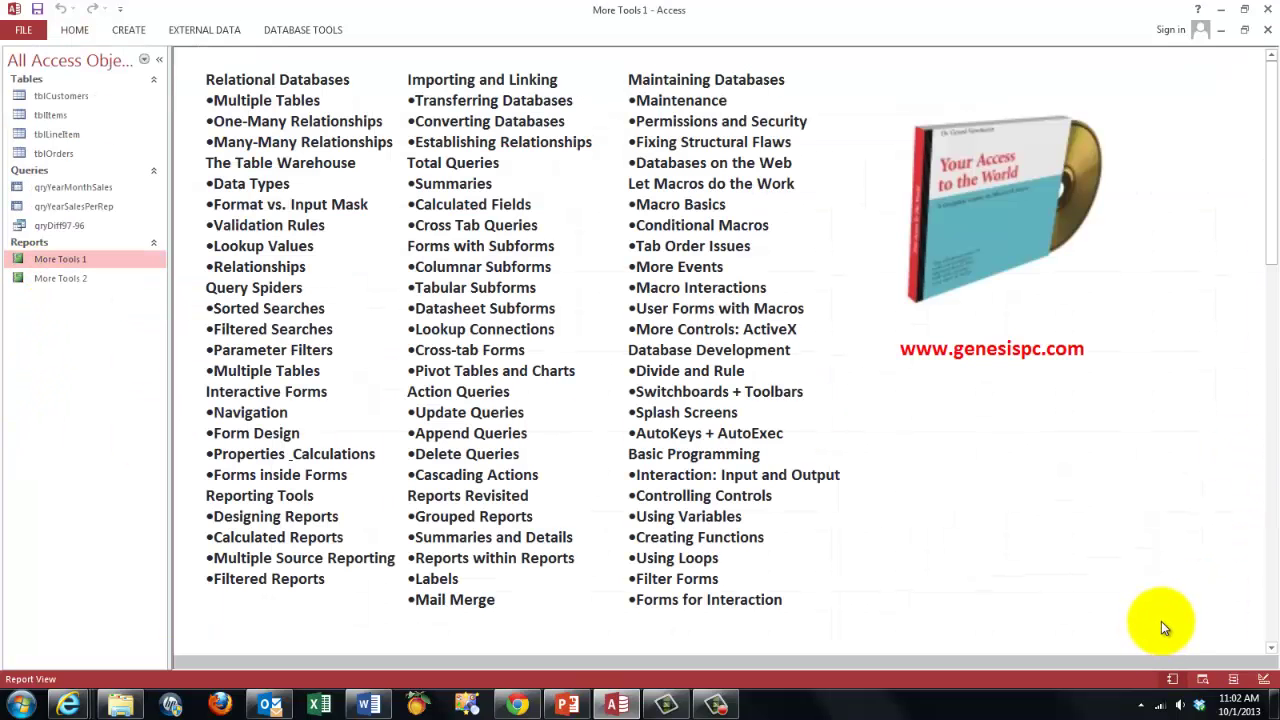